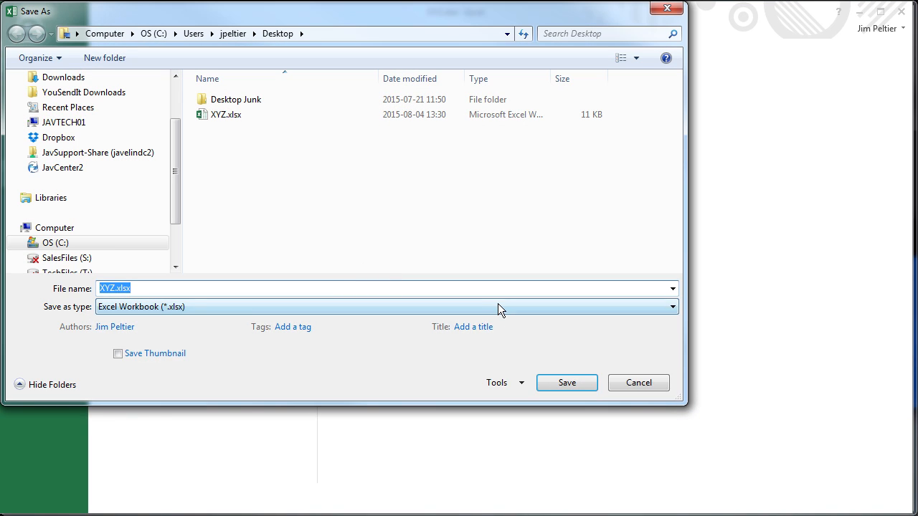
# - Save only the active sheet as the tab-delimited text file XYZ.txt on the Desktop, replacing the existing file, and close the workbook
pyautogui.click(460, 306)
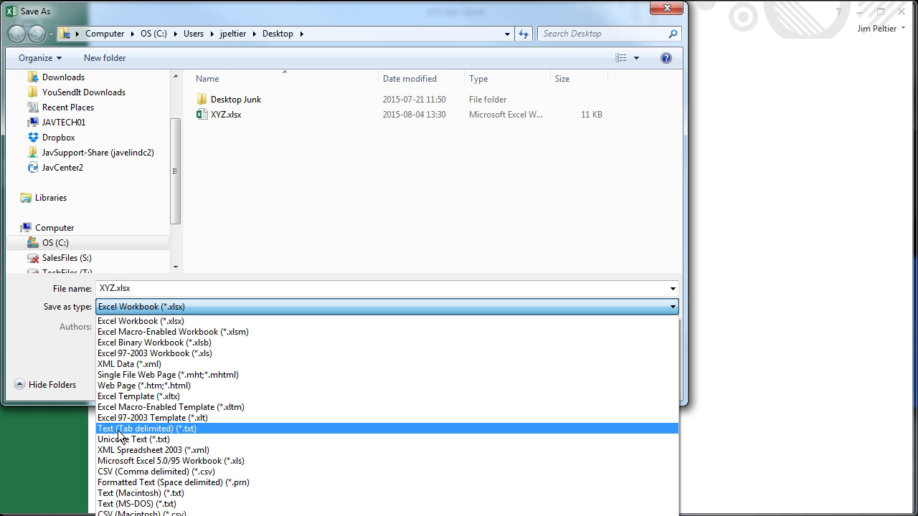
pyautogui.click(192, 428)
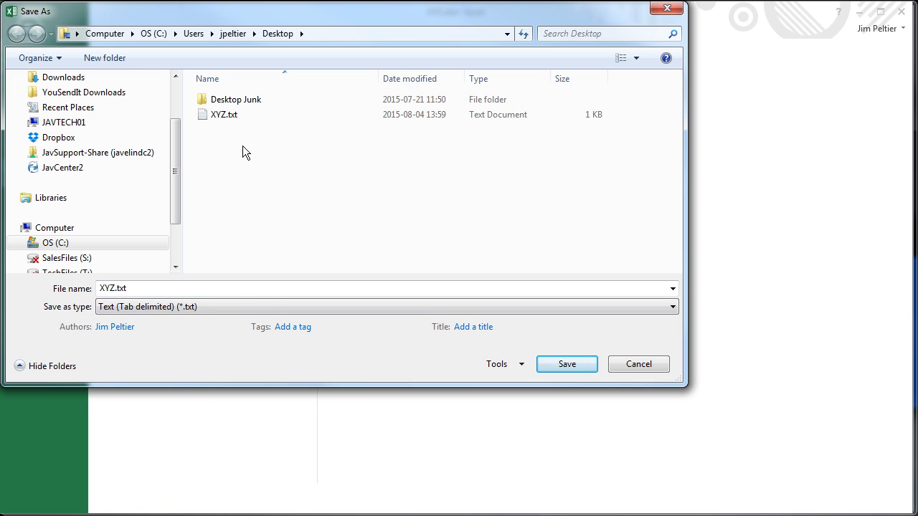
pyautogui.click(568, 368)
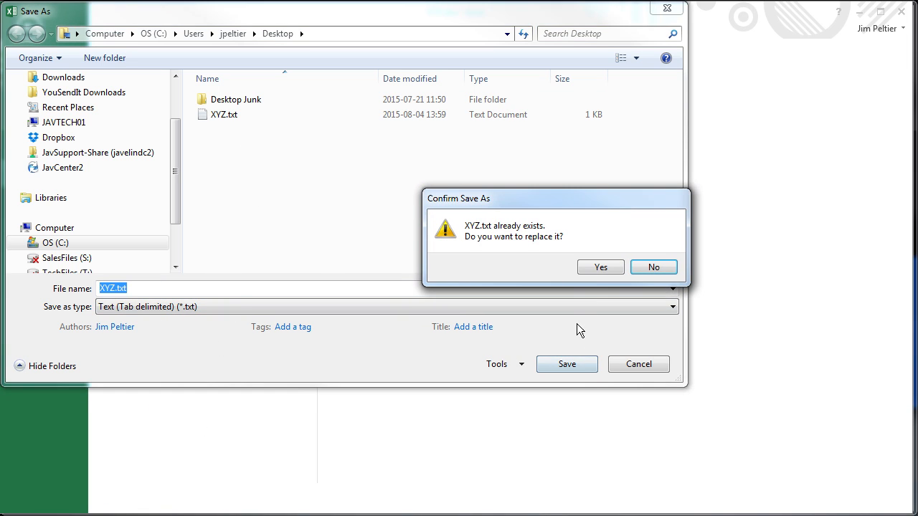
pyautogui.click(605, 268)
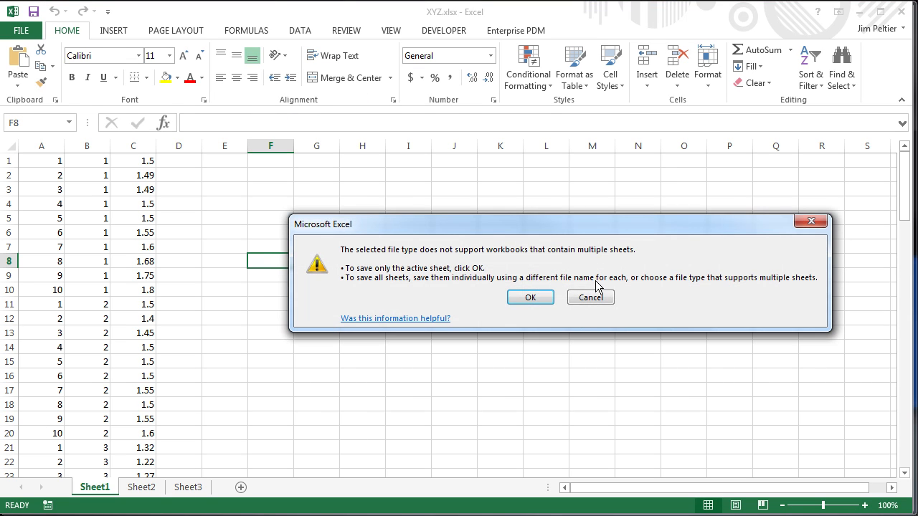
pyautogui.click(535, 302)
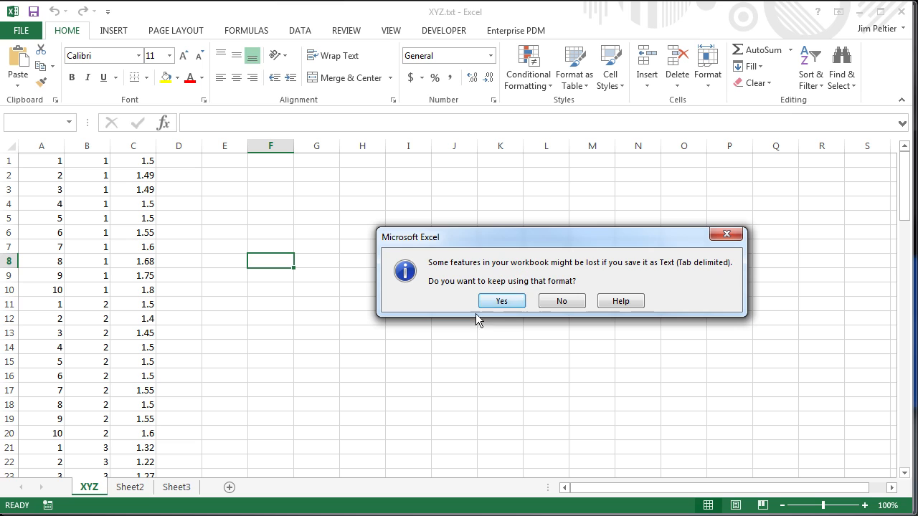
pyautogui.click(501, 302)
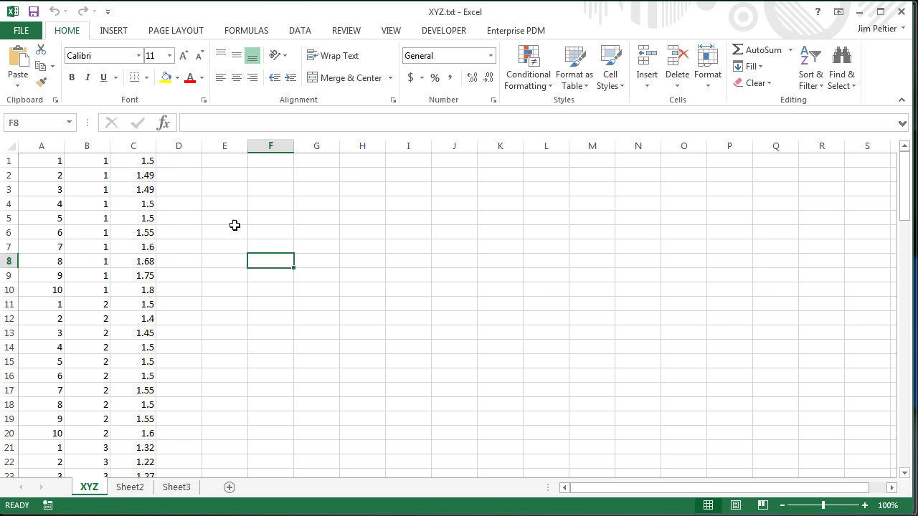
pyautogui.click(902, 11)
pyautogui.click(553, 278)
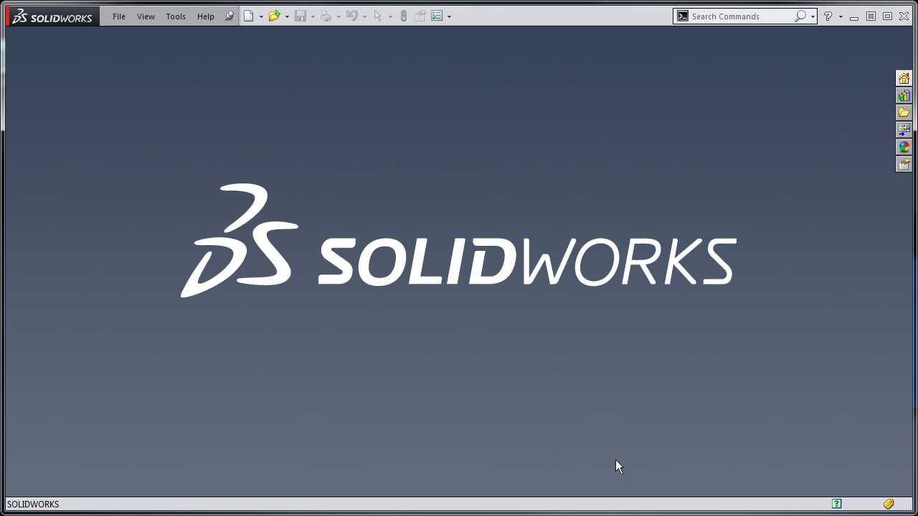
# - Switch to SOLIDWORKS and enable the ScanTo3D add-in for the current session
pyautogui.click(449, 16)
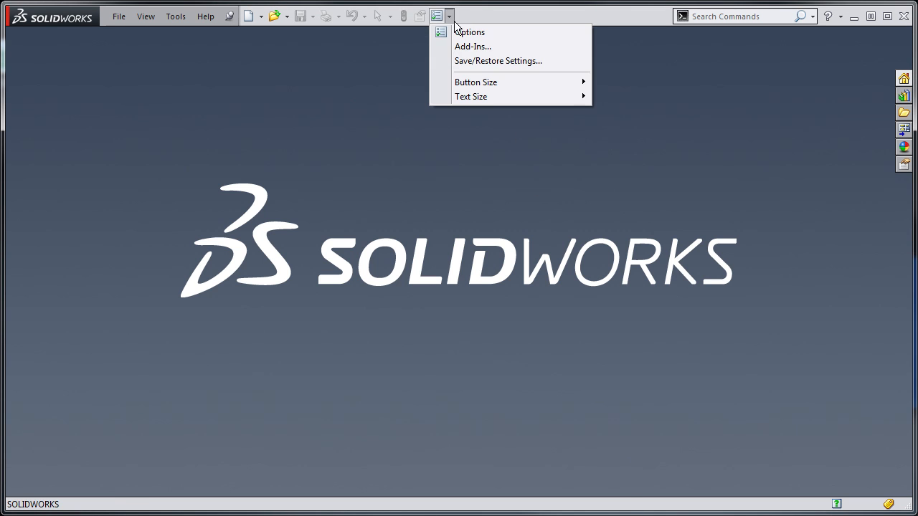
pyautogui.click(500, 47)
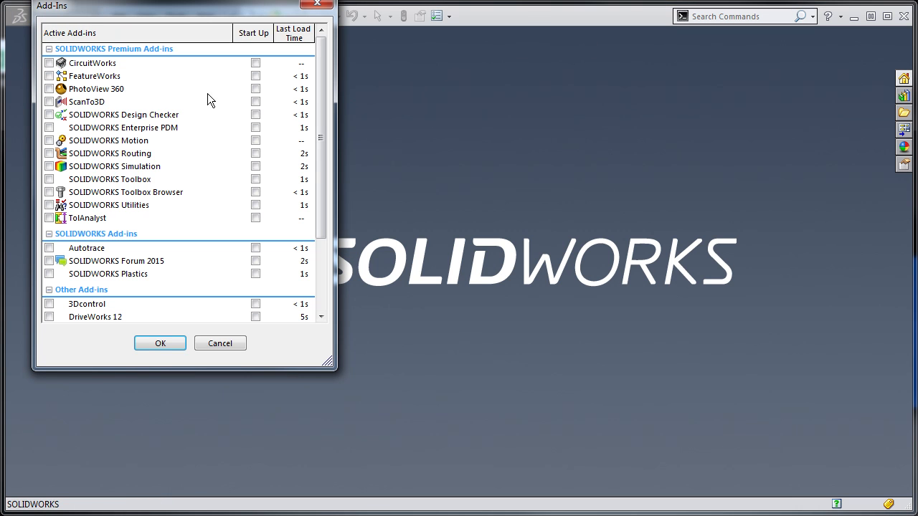
pyautogui.click(49, 102)
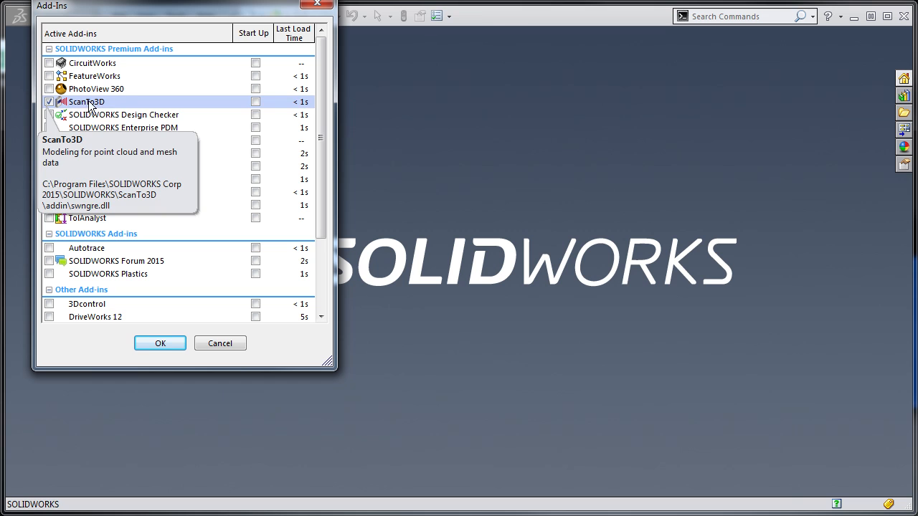
pyautogui.click(161, 343)
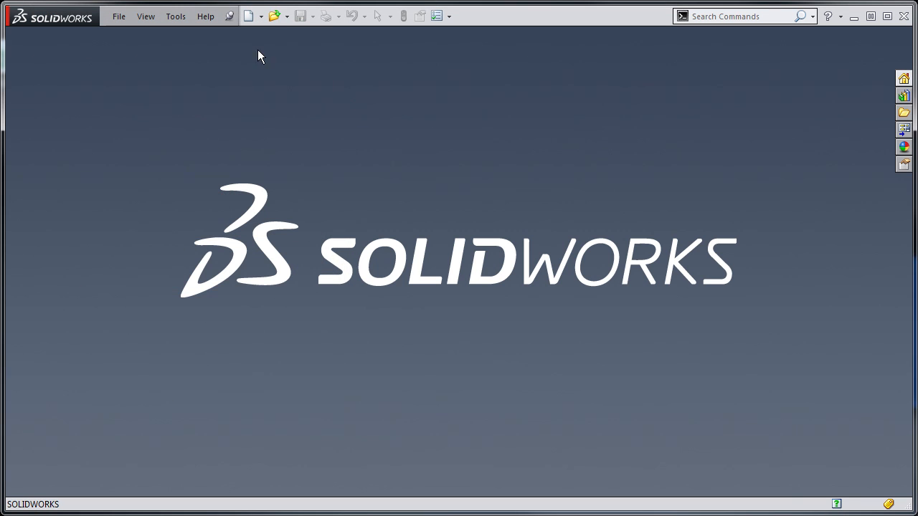
# - Open XYZ.txt from the Desktop as a PointCloud file, checking its coordinate columns in Notepad before importing it
pyautogui.click(276, 16)
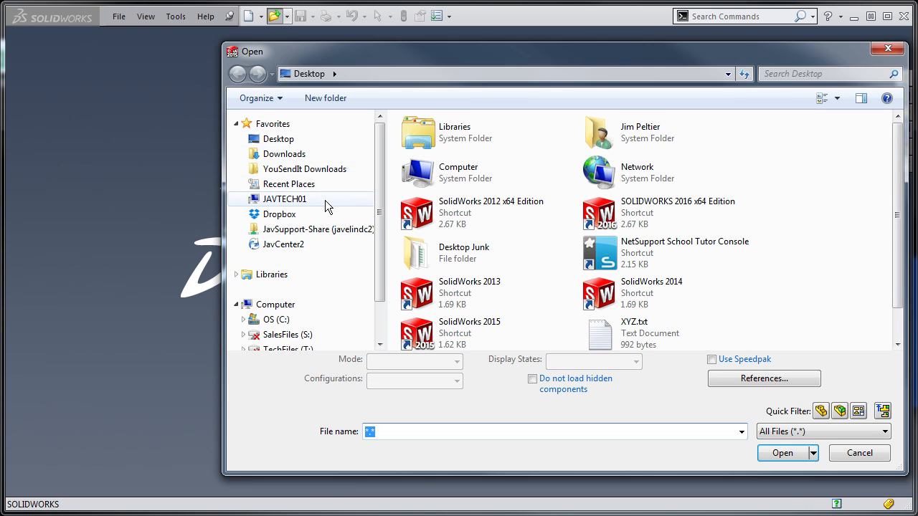
pyautogui.click(798, 433)
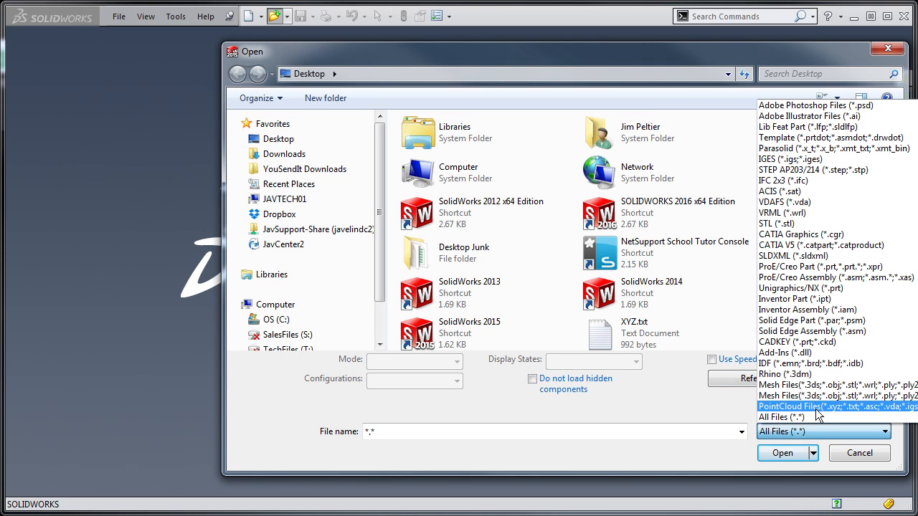
pyautogui.click(776, 406)
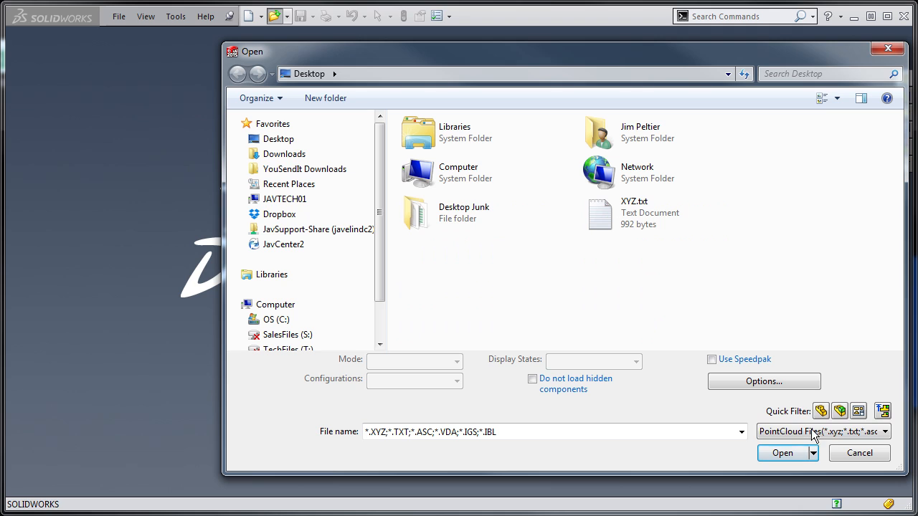
pyautogui.click(627, 210)
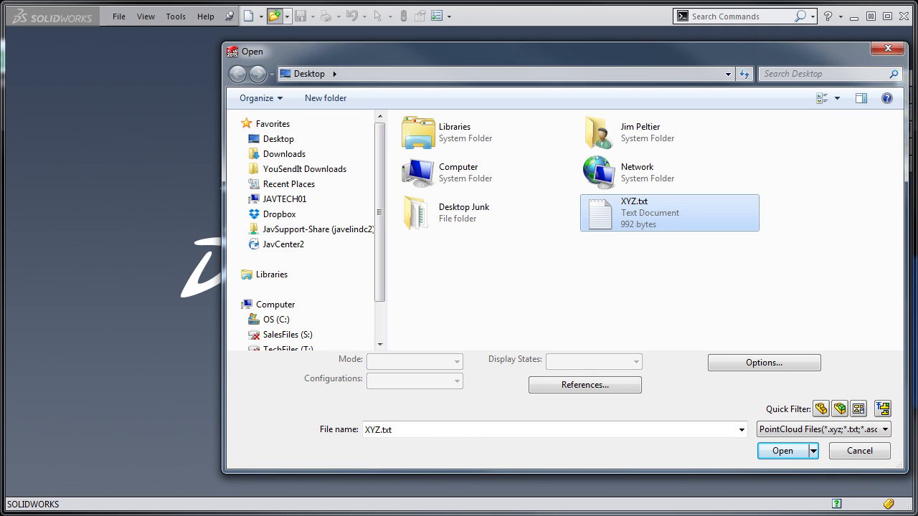
pyautogui.hotkey('alt', 'Tab')
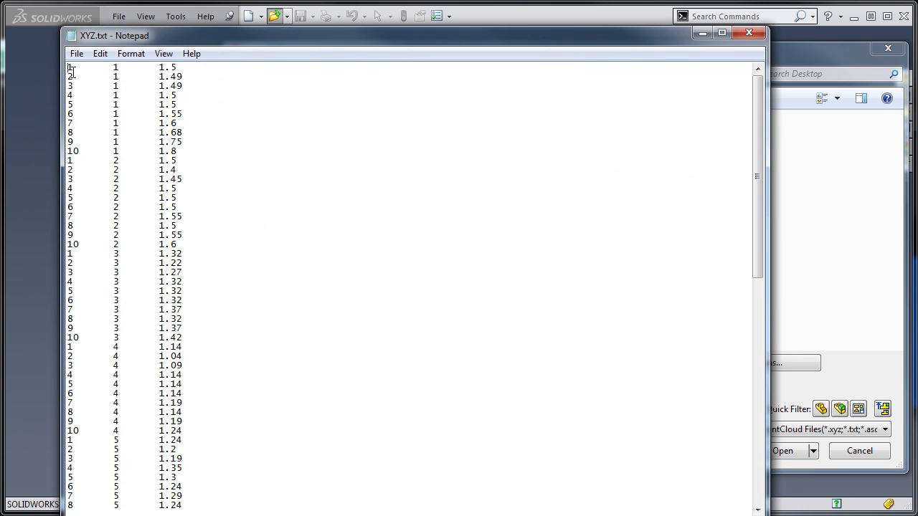
pyautogui.moveTo(72, 70); pyautogui.dragTo(127, 78)
pyautogui.click(193, 102)
pyautogui.click(748, 33)
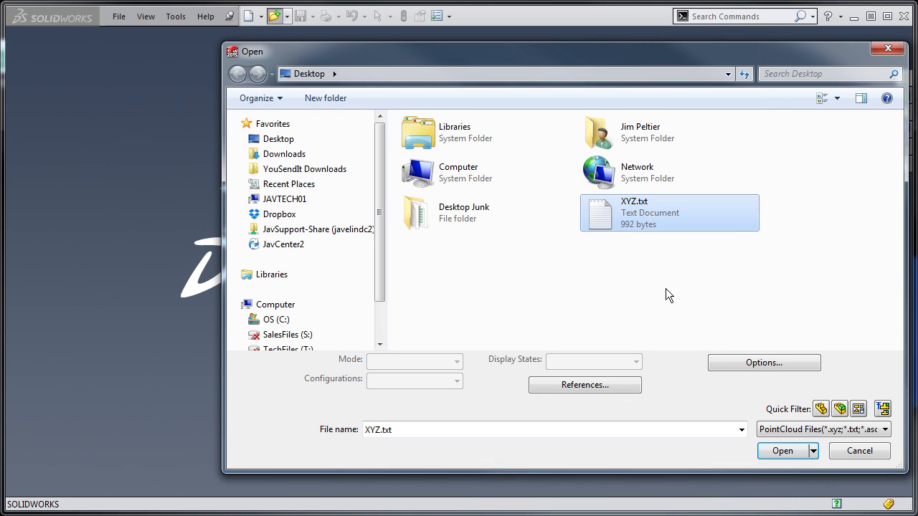
pyautogui.click(794, 449)
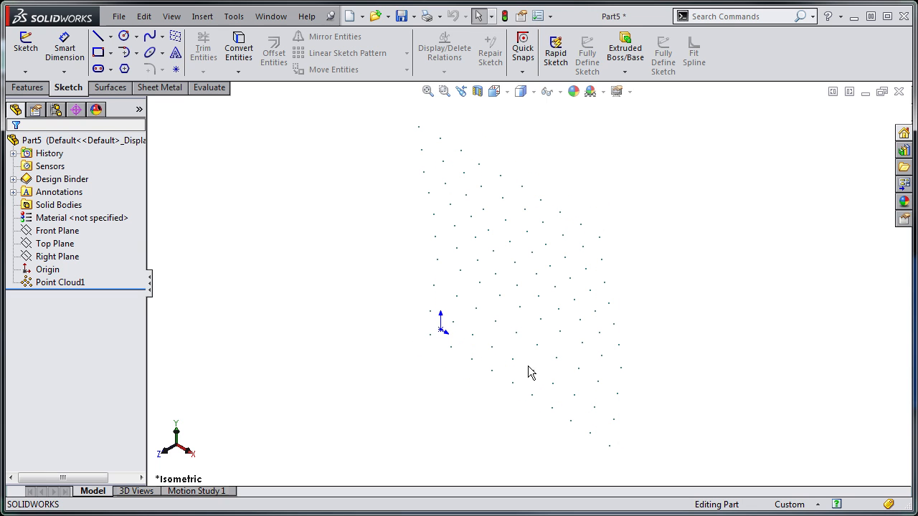
# - Inspect the imported point cloud from several sides and start the Mesh Prep Wizard on it
pyautogui.moveTo(313, 236); pyautogui.dragTo(625, 369, button='middle')
pyautogui.moveTo(736, 362); pyautogui.dragTo(649, 243, button='middle')
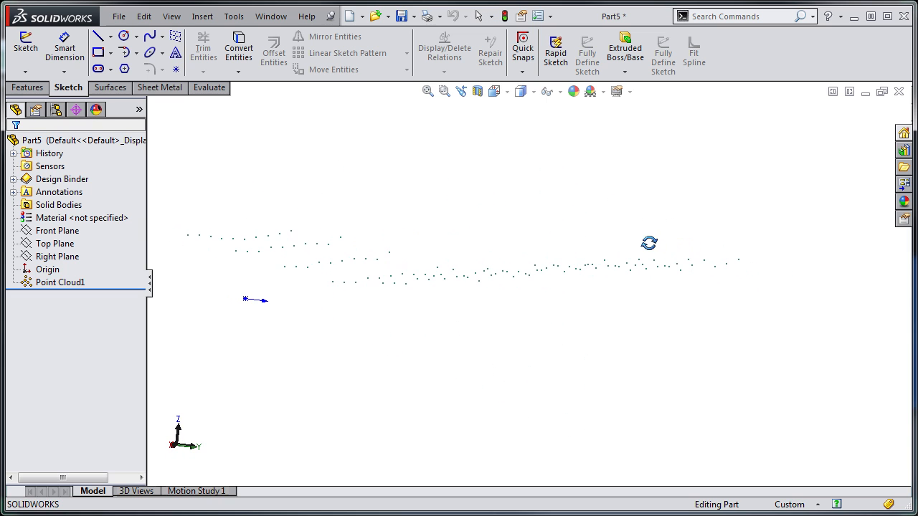
pyautogui.moveTo(606, 222); pyautogui.dragTo(547, 232, button='middle')
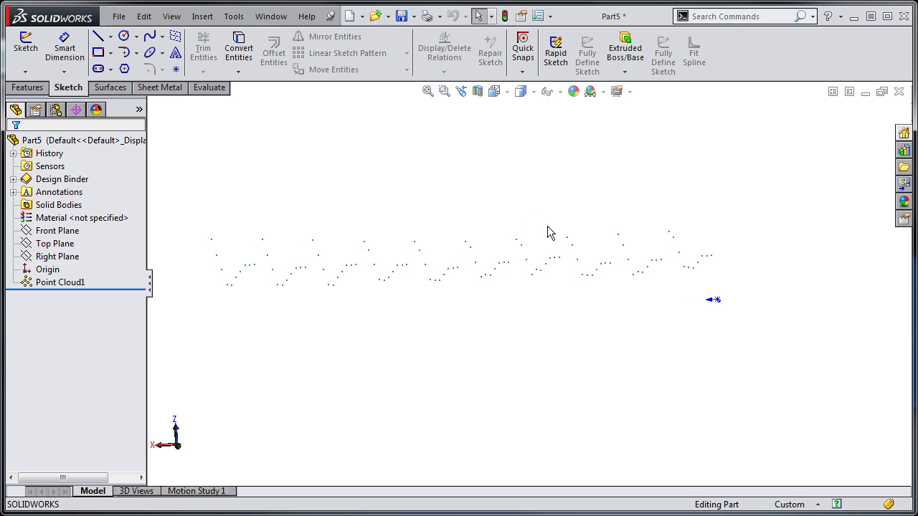
pyautogui.moveTo(463, 215); pyautogui.dragTo(578, 249, button='middle')
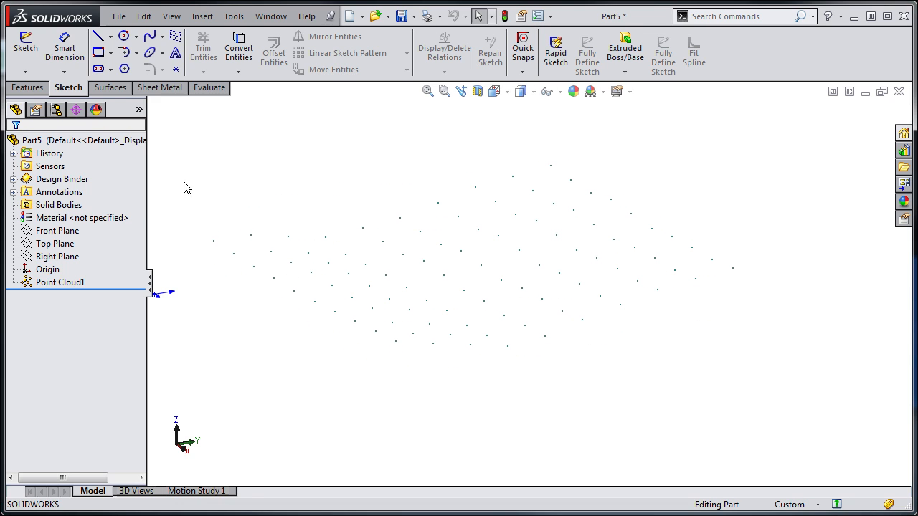
pyautogui.click(63, 283)
pyautogui.rightClick(63, 284)
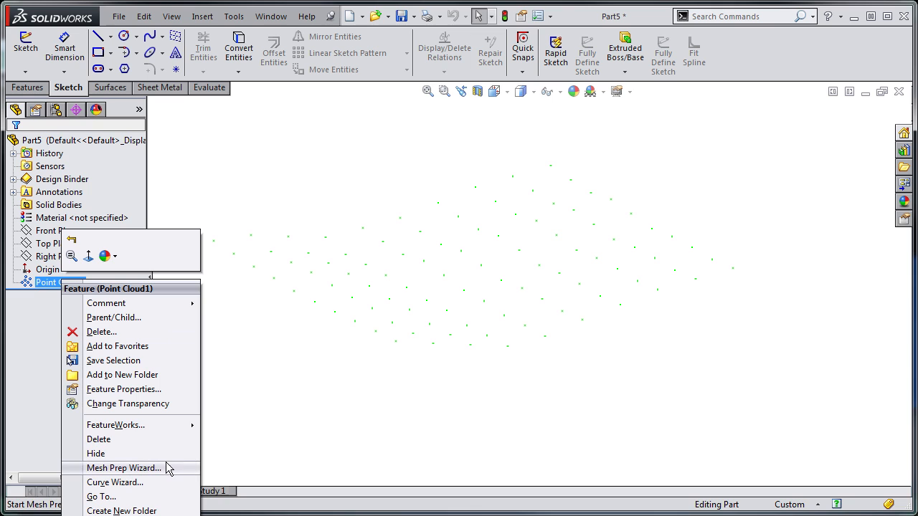
pyautogui.click(134, 468)
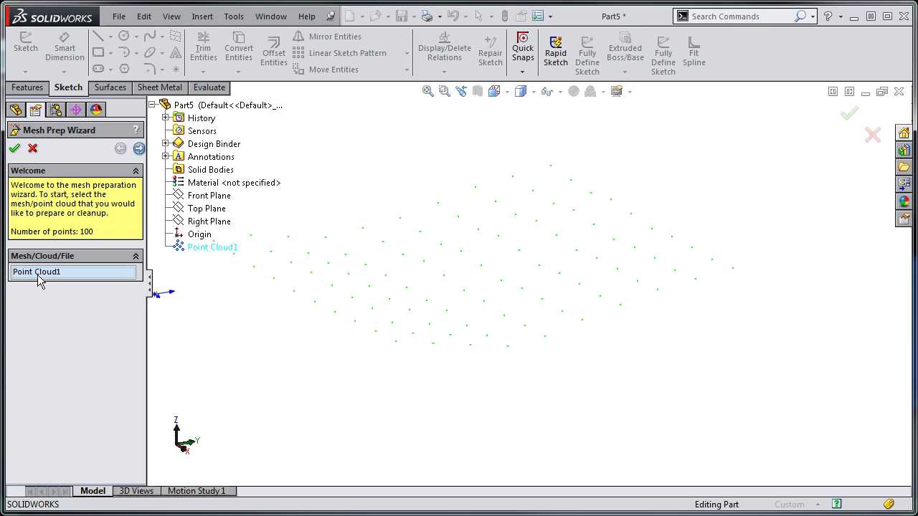
# - Try the Automatic orientation for the point cloud, then set the orientation method back to None and accept it
pyautogui.click(139, 150)
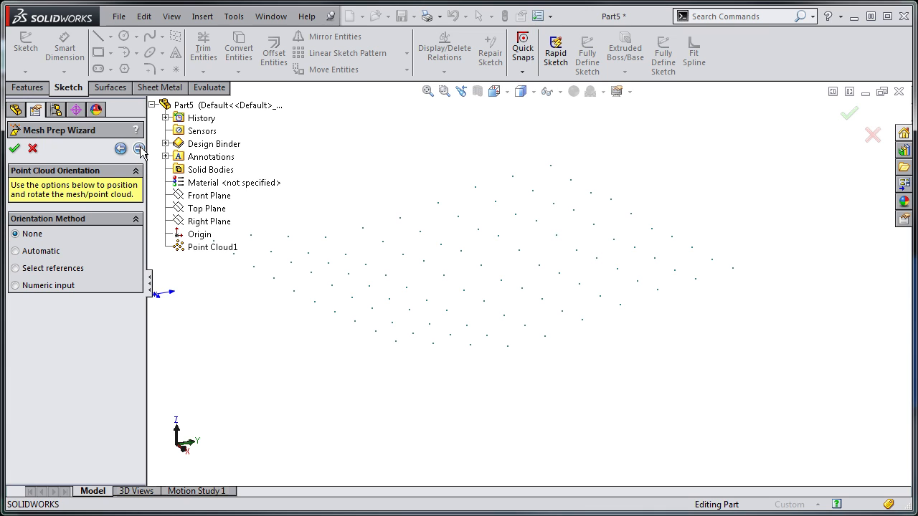
pyautogui.click(39, 251)
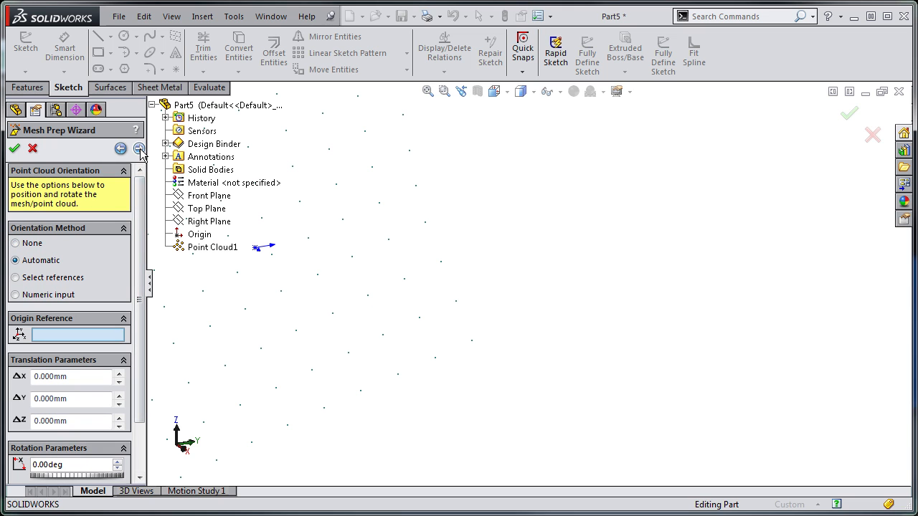
pyautogui.click(51, 243)
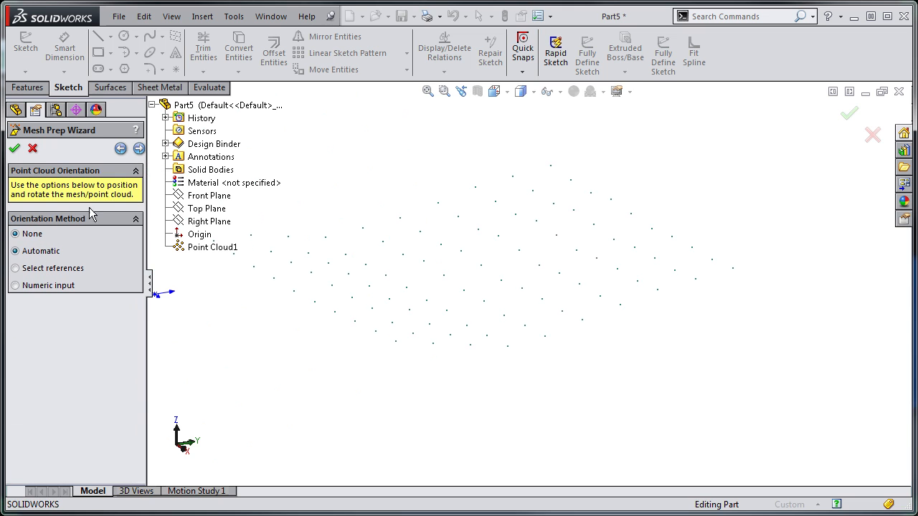
pyautogui.click(139, 147)
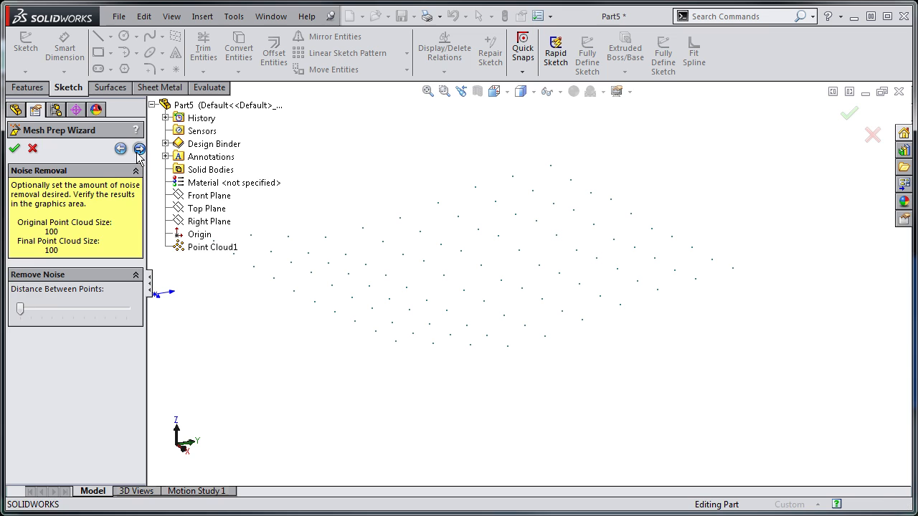
# - Generate the mesh from all points with no noise removal and 0% reduction, box-selecting the points but deleting none
pyautogui.click(138, 149)
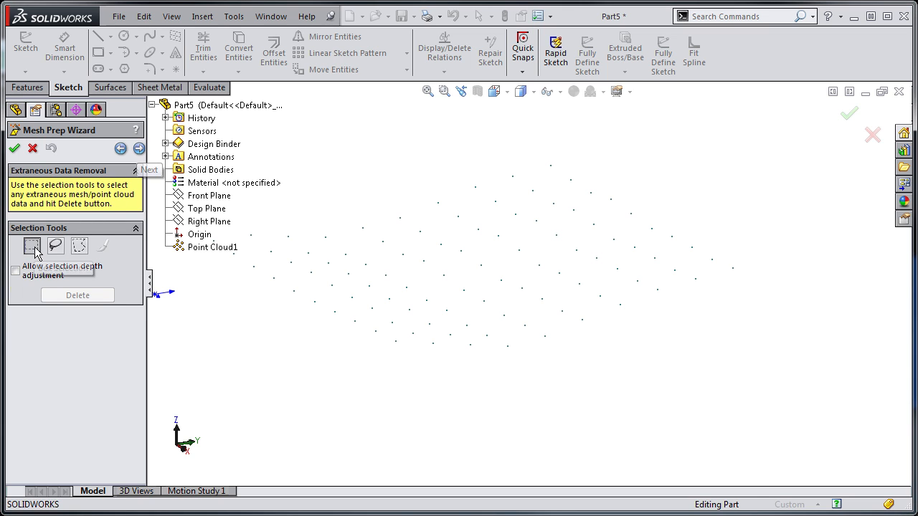
pyautogui.scroll(1, 297, 356)
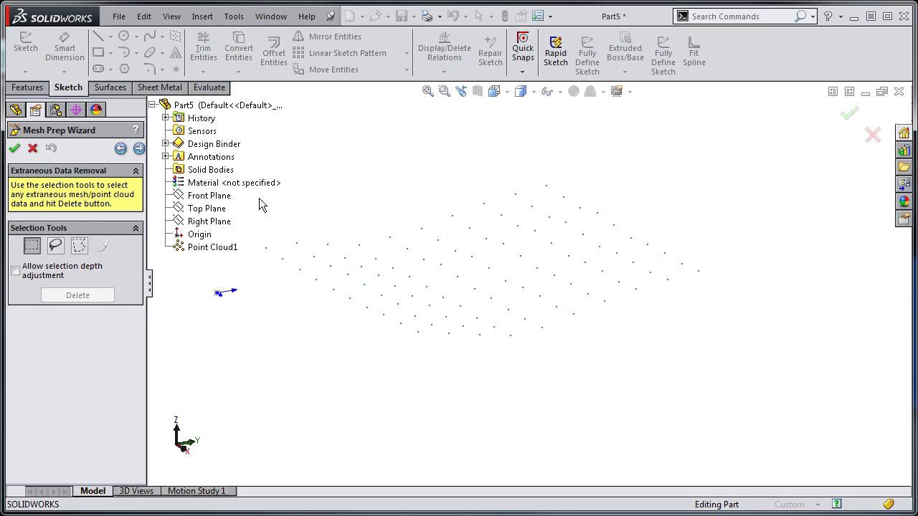
pyautogui.scroll(2, 530, 204)
pyautogui.moveTo(692, 370); pyautogui.dragTo(703, 371)
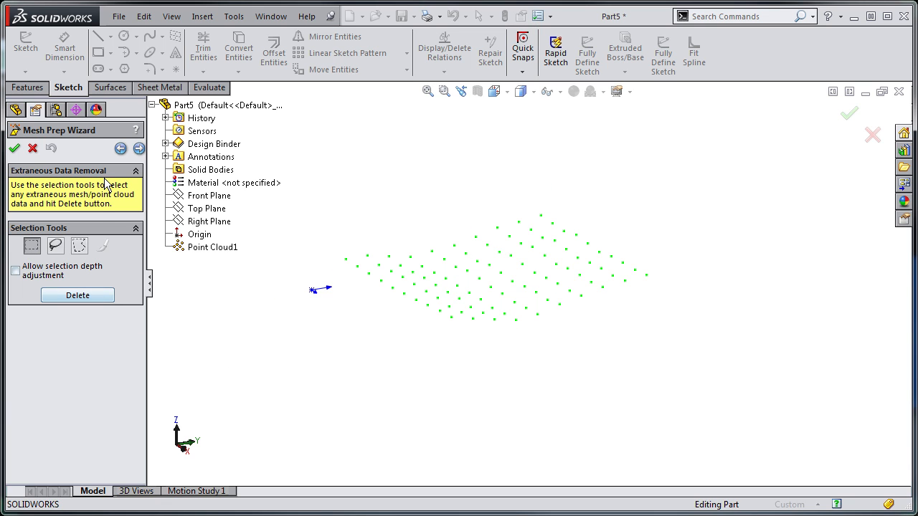
pyautogui.click(139, 148)
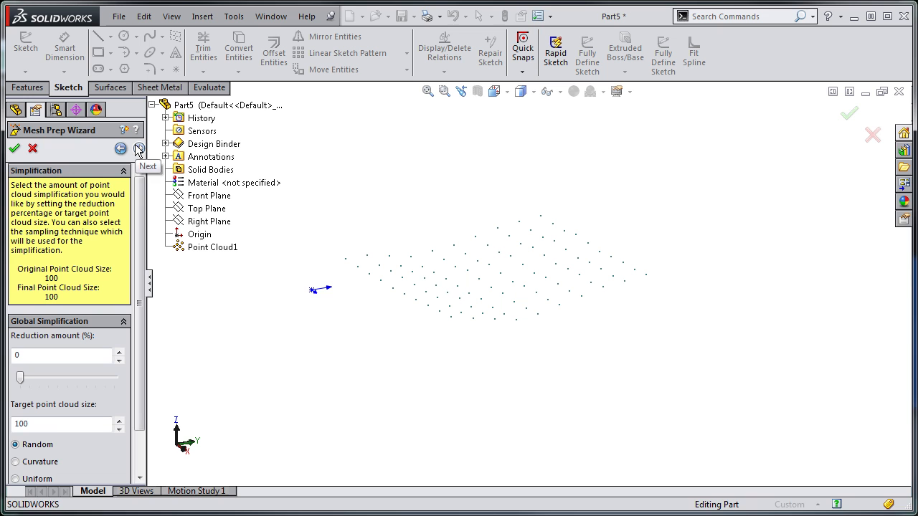
pyautogui.click(139, 148)
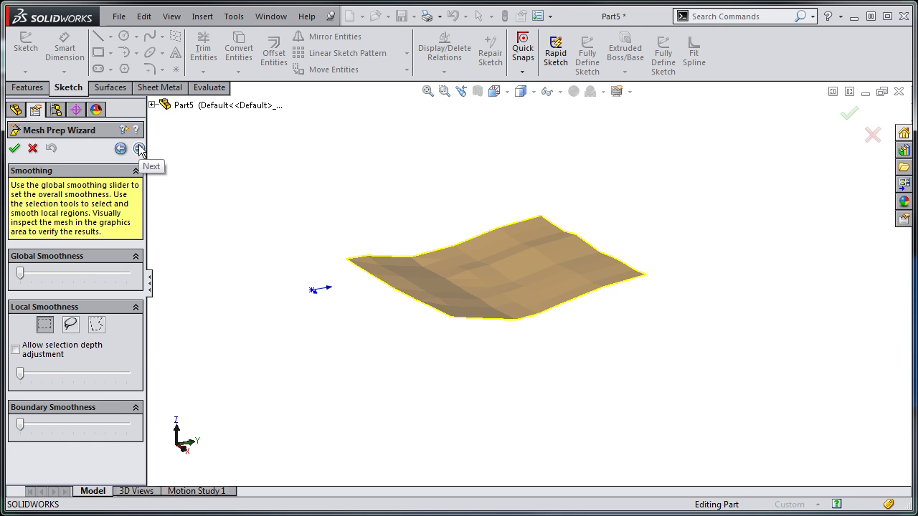
# - Inspect the generated mesh and finish its preparation without any smoothing, keeping Launch Surface Wizard enabled
pyautogui.scroll(-5, 563, 276)
pyautogui.moveTo(459, 250); pyautogui.dragTo(513, 342, button='middle')
pyautogui.scroll(5, 433, 271)
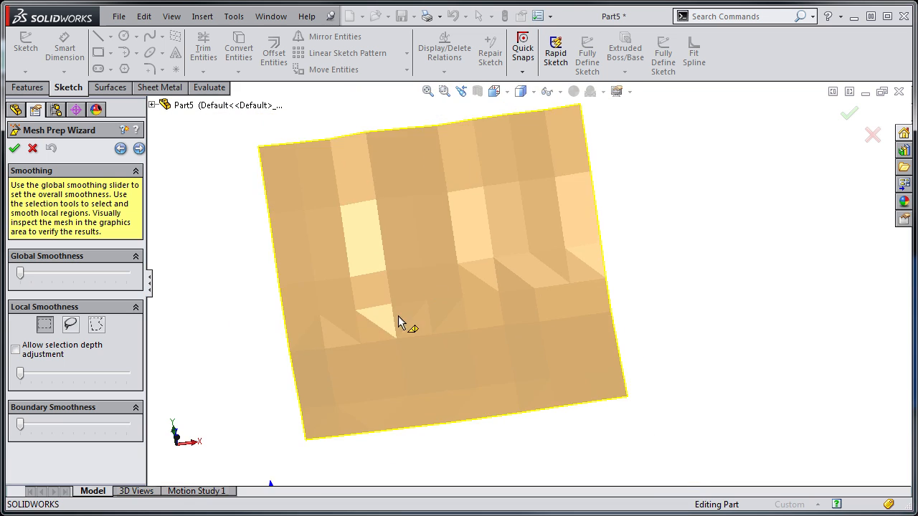
pyautogui.moveTo(401, 322); pyautogui.dragTo(329, 254, button='middle')
pyautogui.scroll(-2, 329, 251)
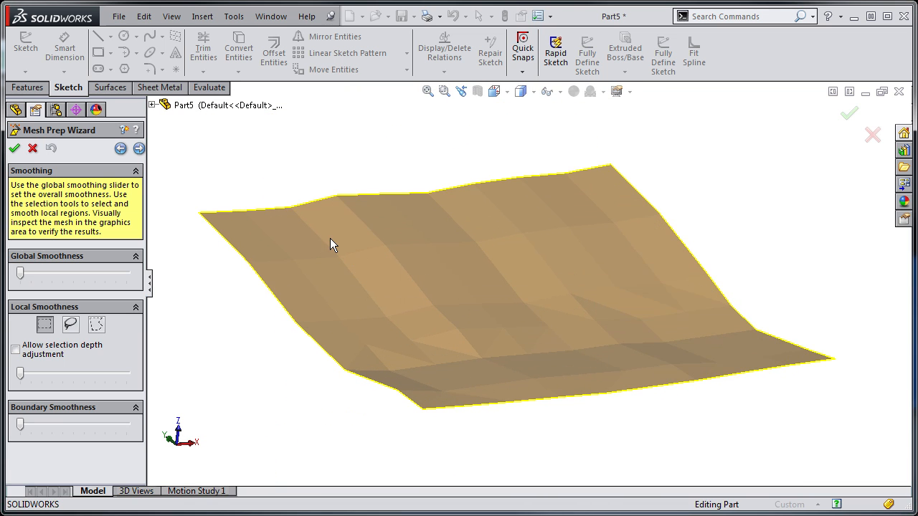
pyautogui.click(139, 149)
pyautogui.click(138, 149)
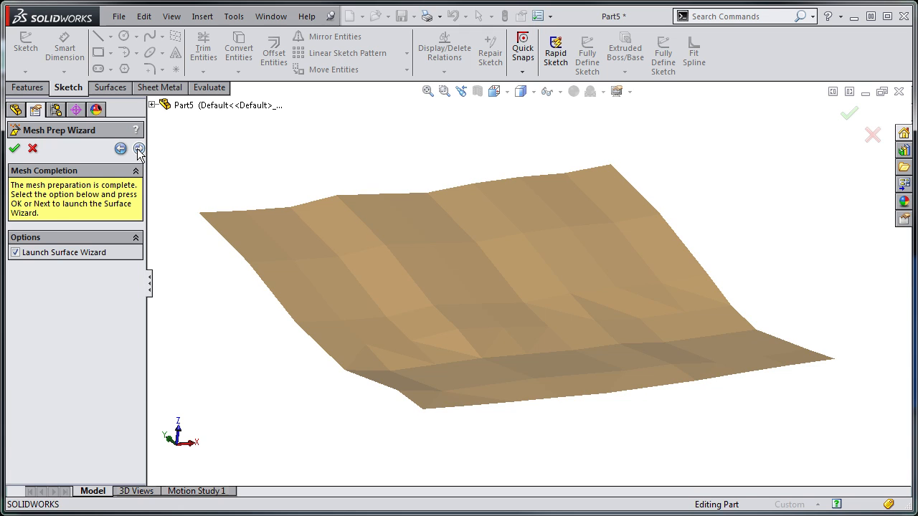
# - Generate a surface from the mesh with Automatic creation, keeping the default surface detail, and accept the completed model
pyautogui.click(138, 149)
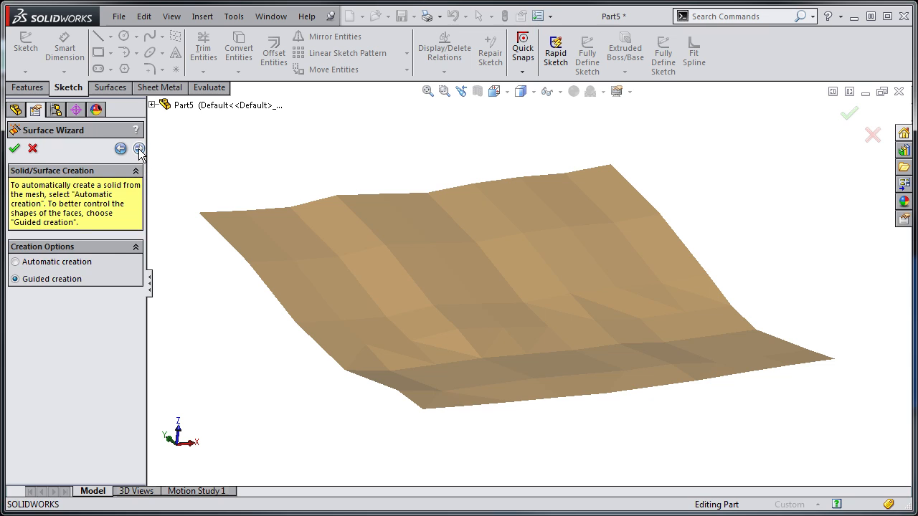
pyautogui.click(63, 263)
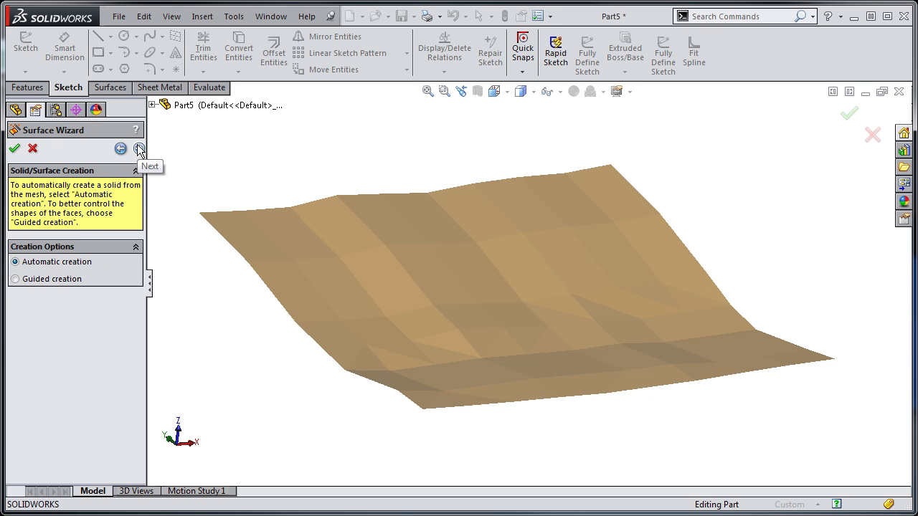
pyautogui.click(138, 149)
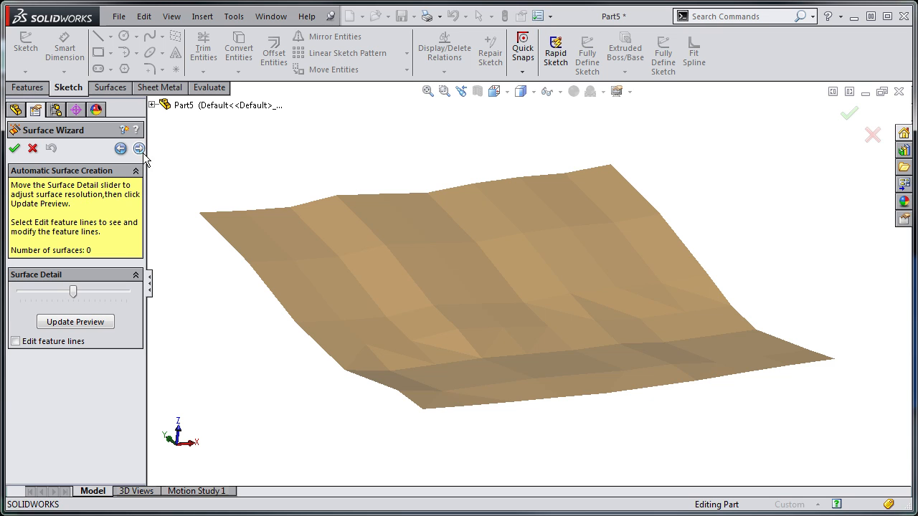
pyautogui.click(139, 149)
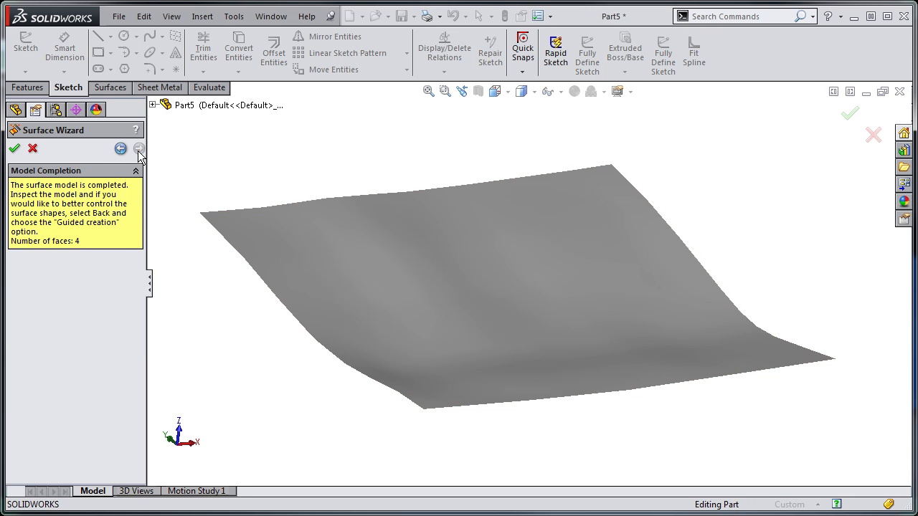
pyautogui.moveTo(208, 426); pyautogui.dragTo(215, 409, button='middle')
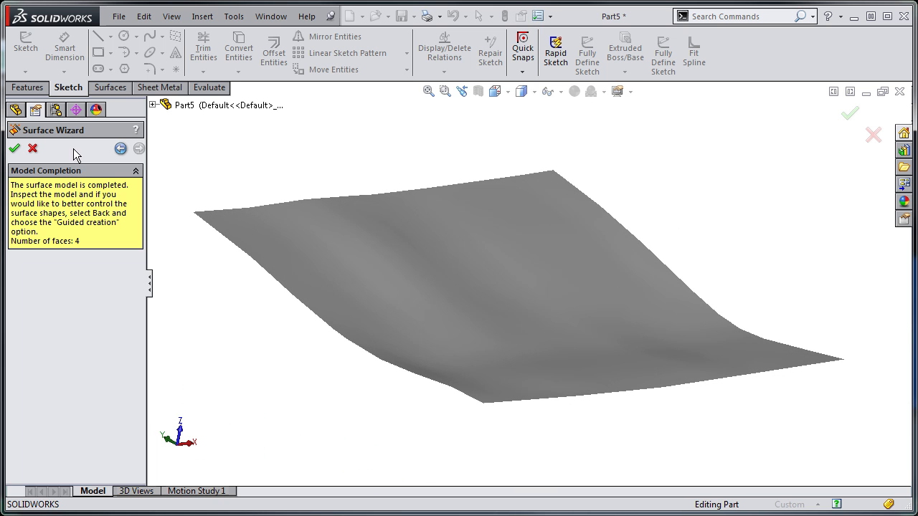
pyautogui.click(14, 149)
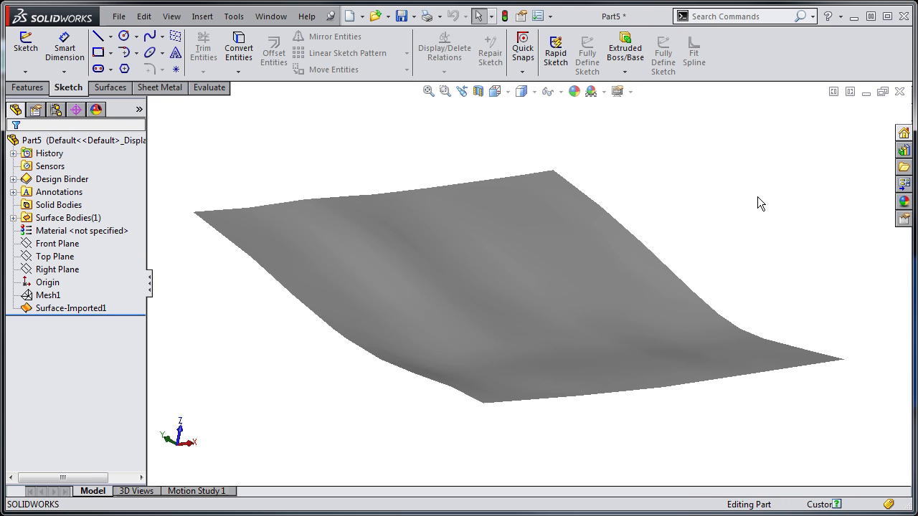
# - Save the part on the Desktop as Mesh Wizard and close it
pyautogui.moveTo(757, 200); pyautogui.dragTo(698, 282, button='middle')
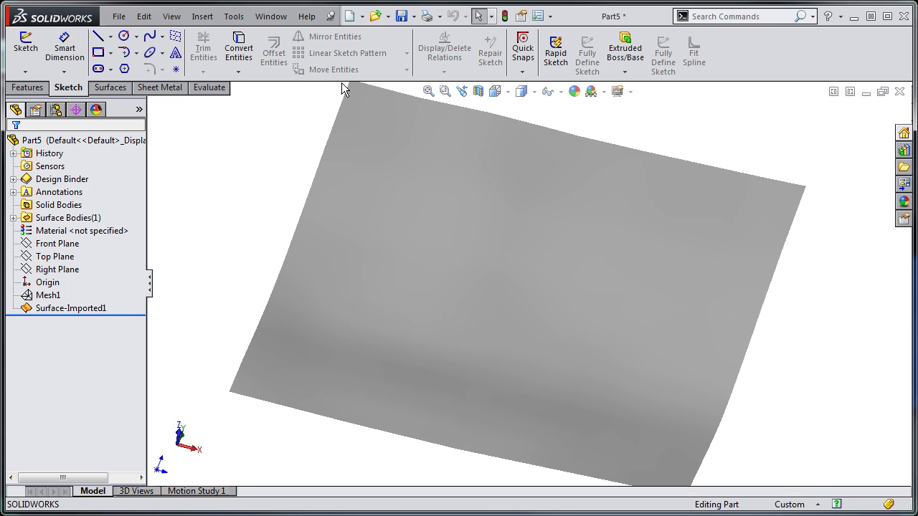
pyautogui.click(402, 16)
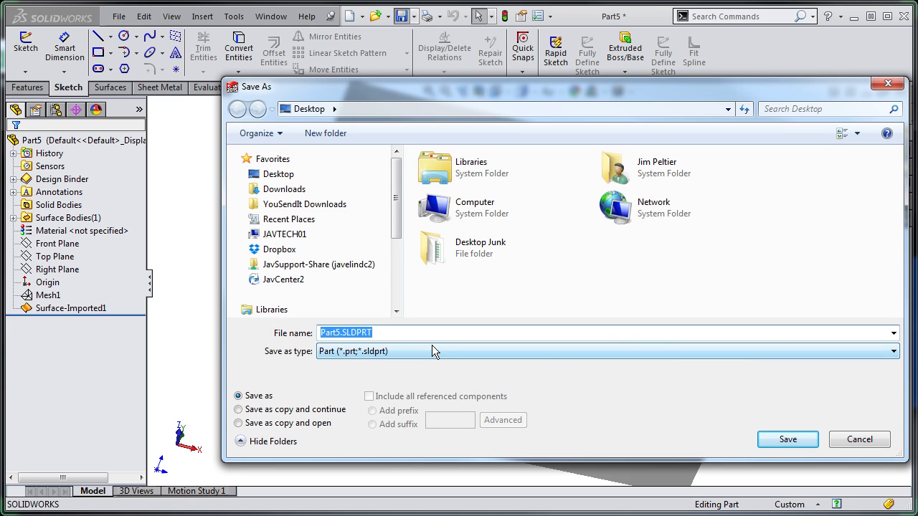
pyautogui.write('Mes')
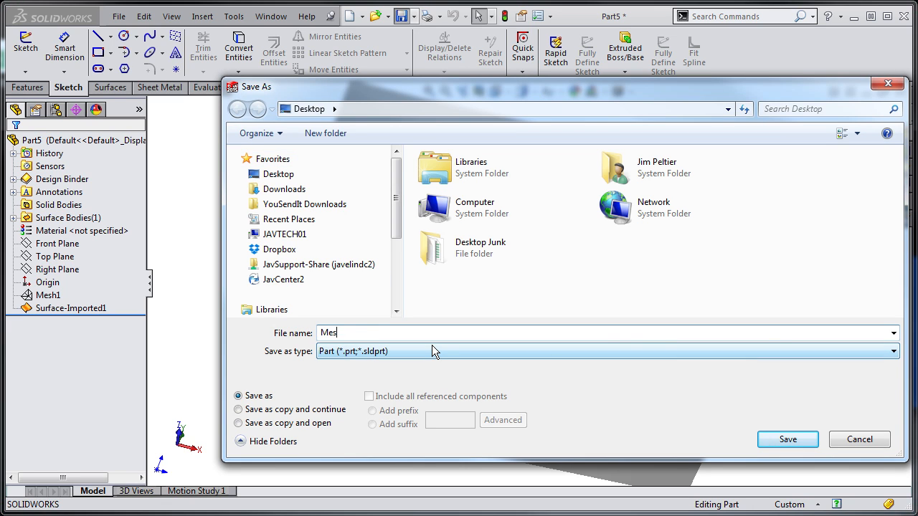
pyautogui.write('h Wizard')
pyautogui.click(787, 439)
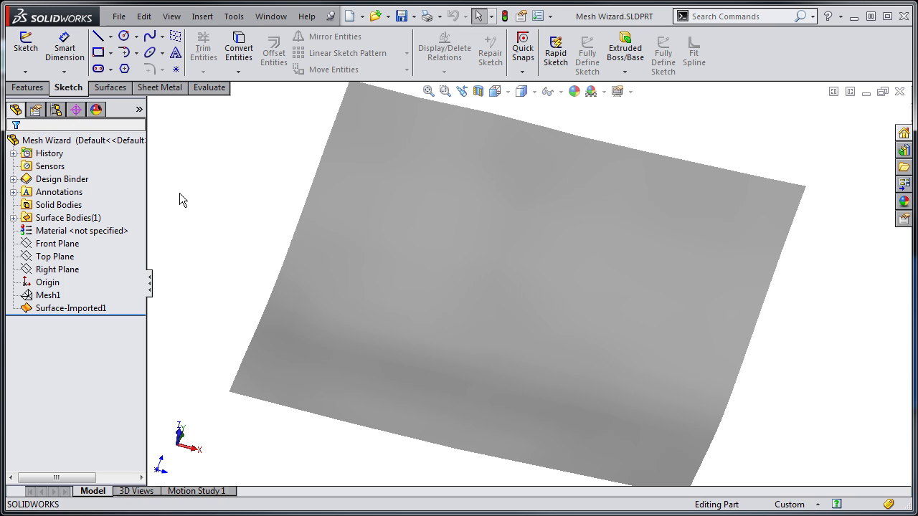
pyautogui.click(899, 92)
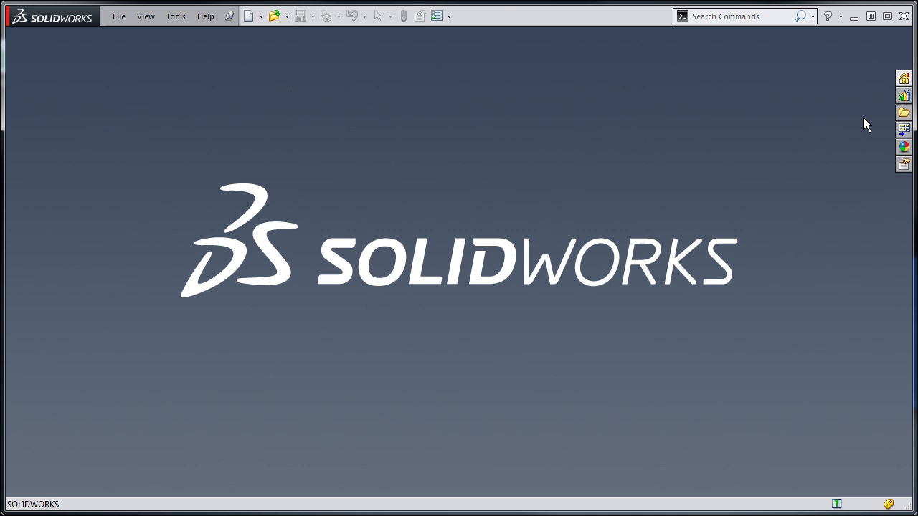
# - Import XYZ.txt from the Desktop again as a point cloud, using the PointCloud Files type
pyautogui.click(248, 16)
pyautogui.click(421, 280)
pyautogui.hotkey('ctrl', 'o')
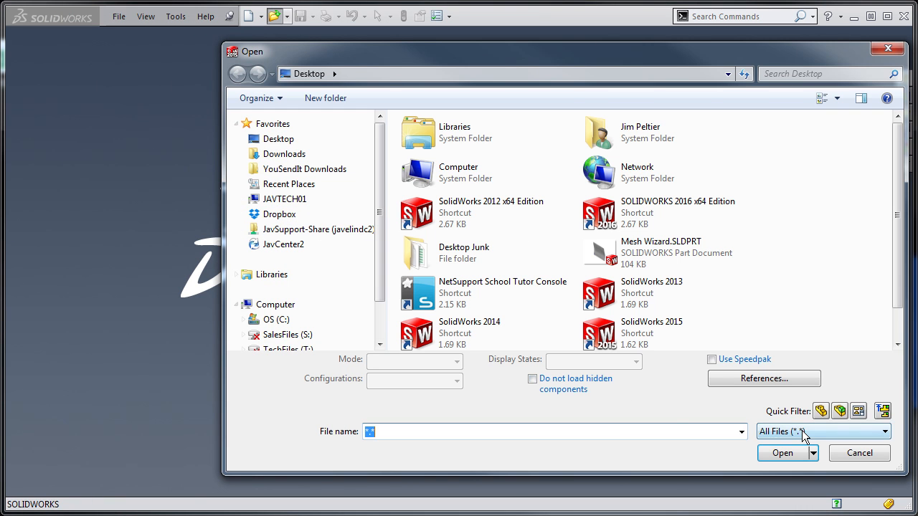
pyautogui.click(803, 432)
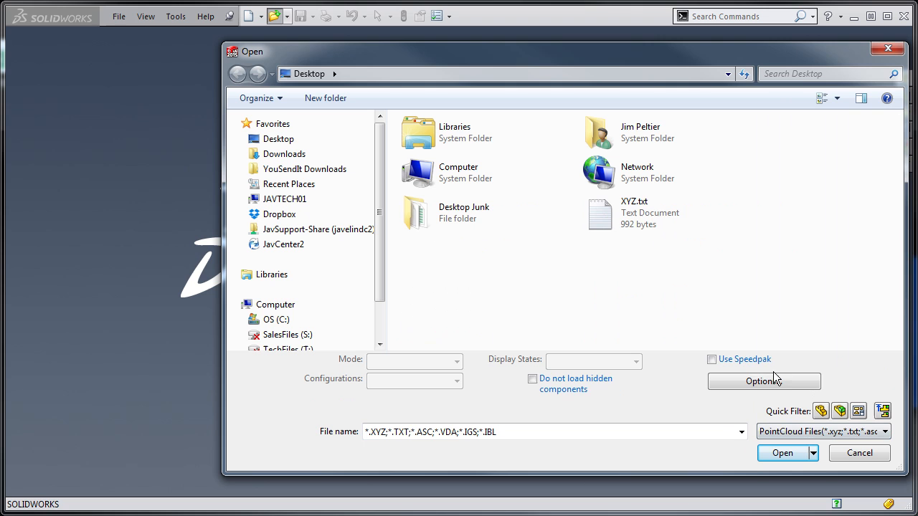
pyautogui.click(634, 230)
pyautogui.click(782, 451)
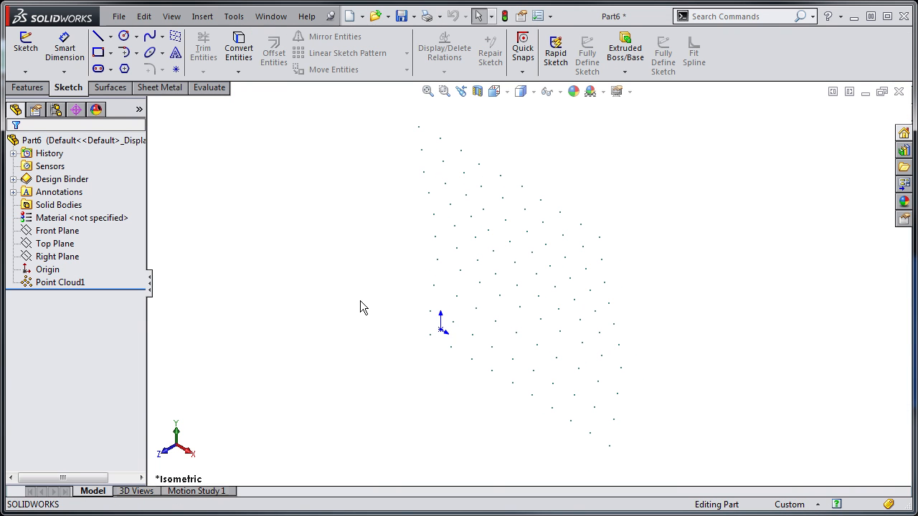
pyautogui.moveTo(327, 303); pyautogui.dragTo(334, 260, button='middle')
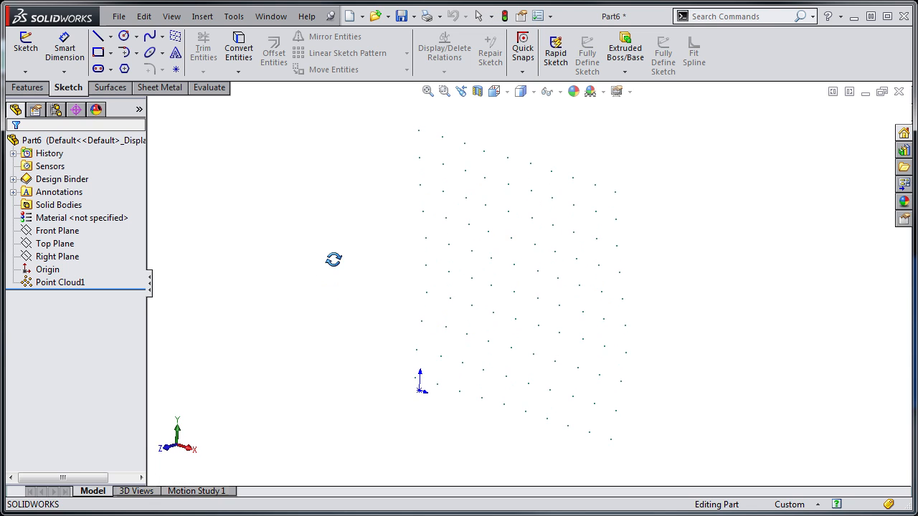
# - Start a 3D sketch and run a spline upward through the lowest six points of the cloud's first column
pyautogui.click(25, 71)
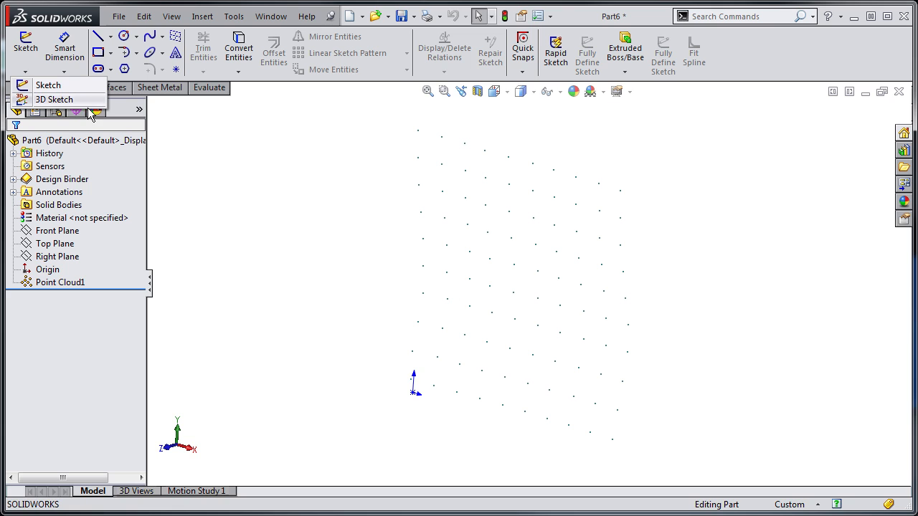
pyautogui.click(63, 104)
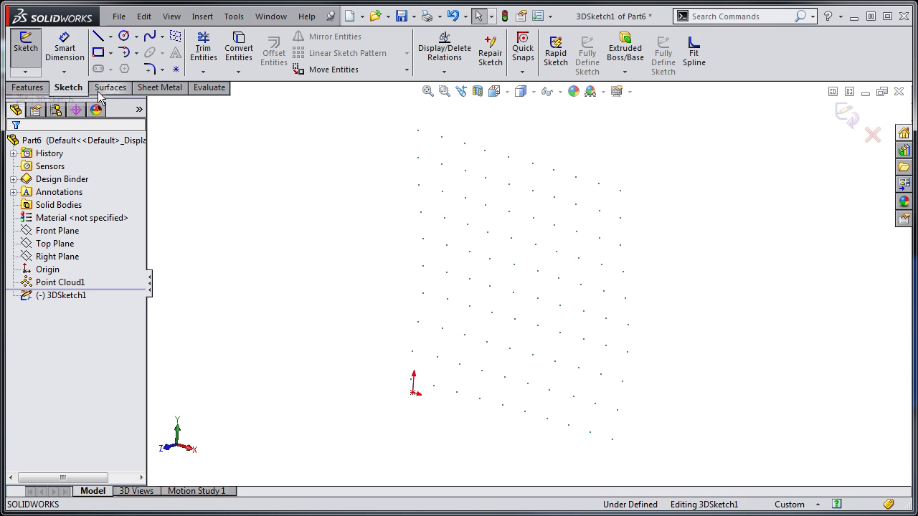
pyautogui.click(149, 35)
pyautogui.scroll(-5, 418, 380)
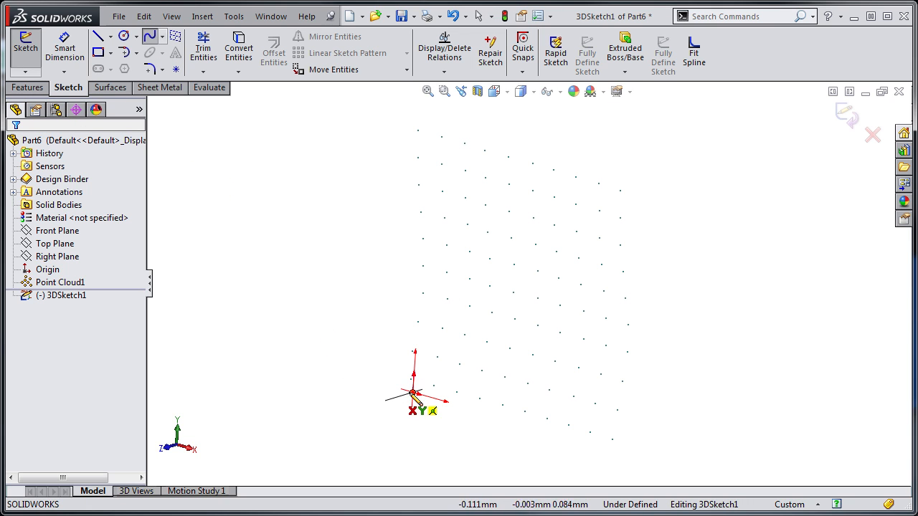
pyautogui.click(478, 278)
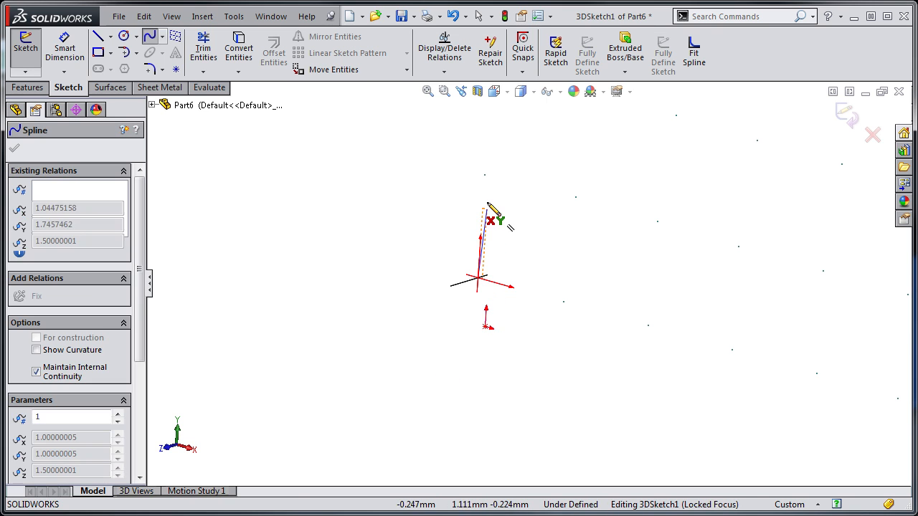
pyautogui.click(485, 176)
pyautogui.scroll(5, 494, 184)
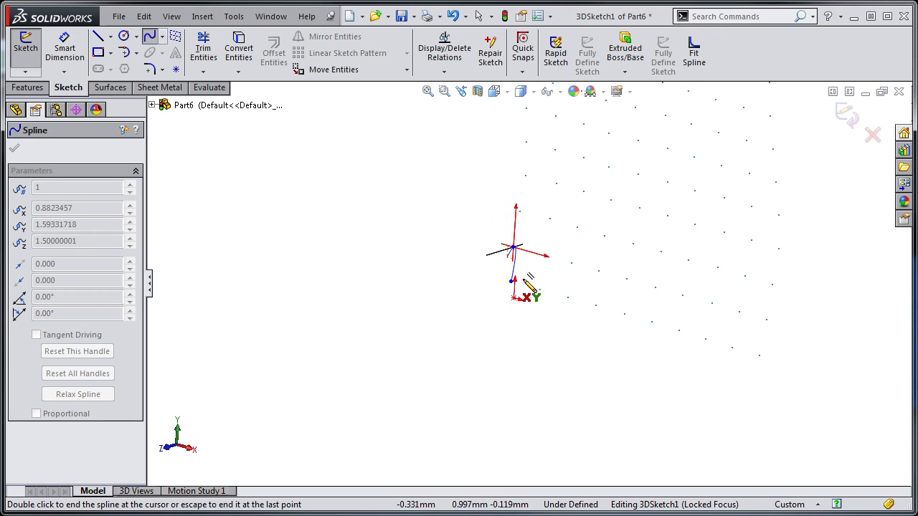
pyautogui.click(519, 212)
pyautogui.click(527, 175)
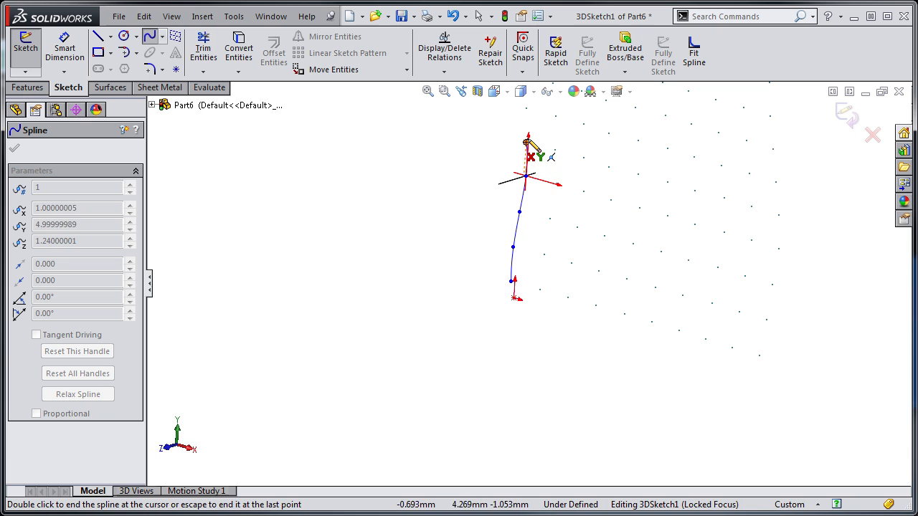
pyautogui.click(526, 142)
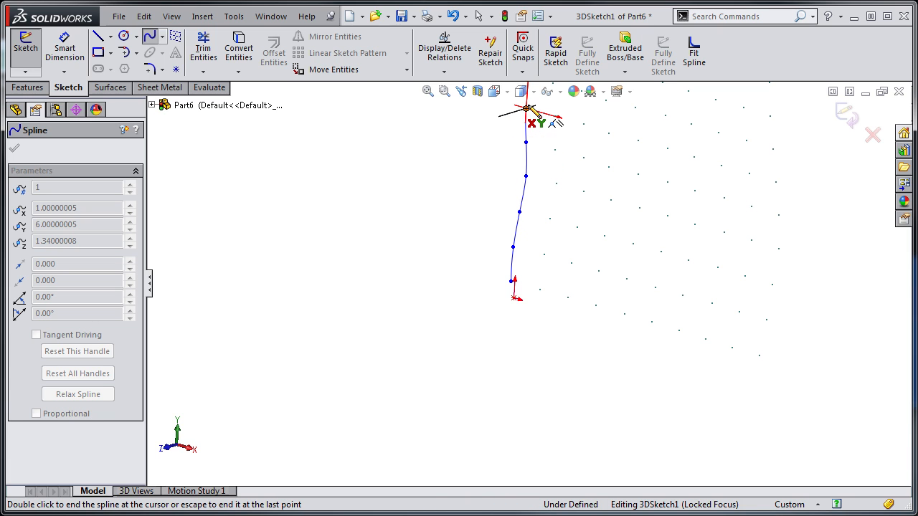
pyautogui.click(527, 107)
# - Continue the spline through the remaining four points of the first column and end it at the uppermost one
pyautogui.keyDown('ctrl'); pyautogui.moveTo(527, 107); pyautogui.dragTo(537, 328, button='middle'); pyautogui.keyUp('ctrl')
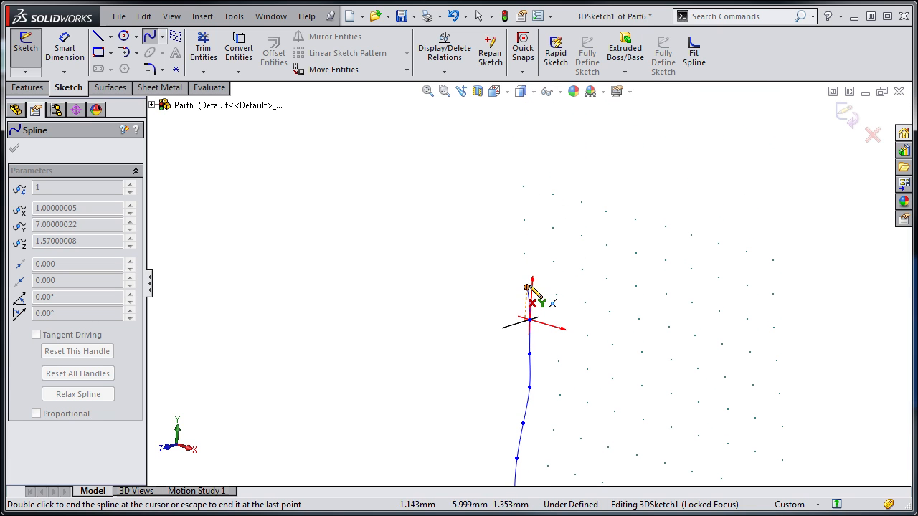
pyautogui.click(526, 287)
pyautogui.click(524, 254)
pyautogui.click(523, 220)
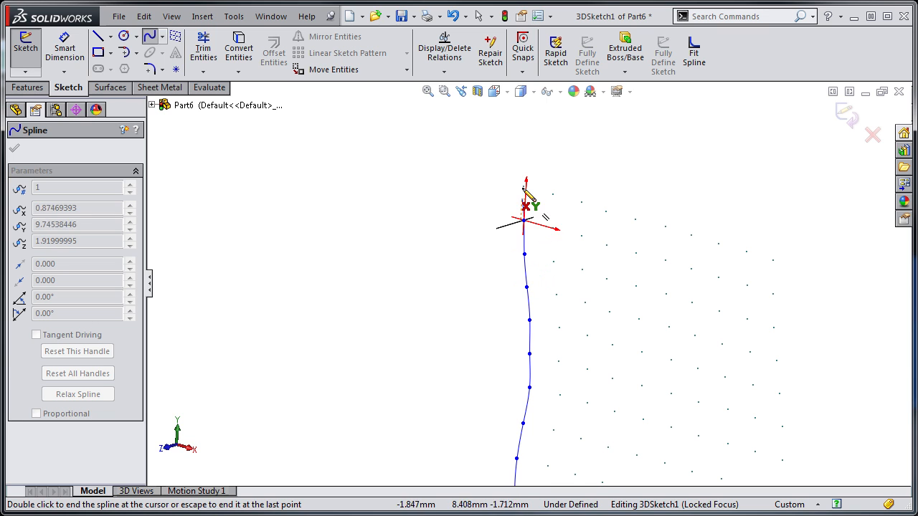
pyautogui.doubleClick(523, 180)
# - Shift the spline's upper endpoint down towards the column's last cloud point, exit the 3D sketch and clear the selection
pyautogui.scroll(-5, 521, 178)
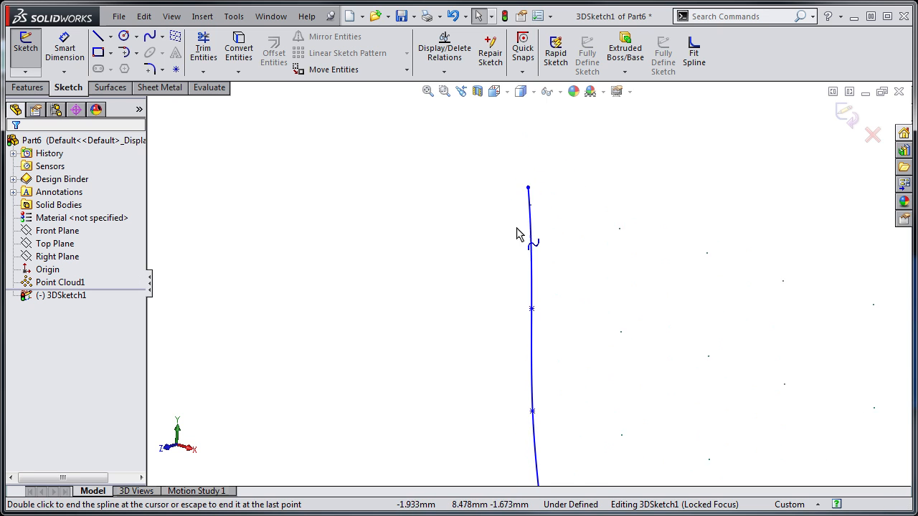
pyautogui.scroll(-5, 547, 227)
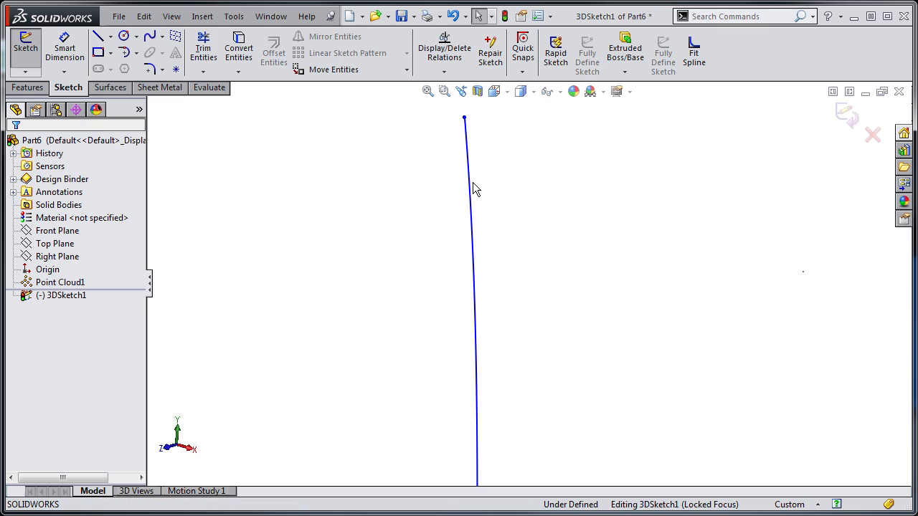
pyautogui.moveTo(464, 117); pyautogui.dragTo(476, 191)
pyautogui.click(388, 226)
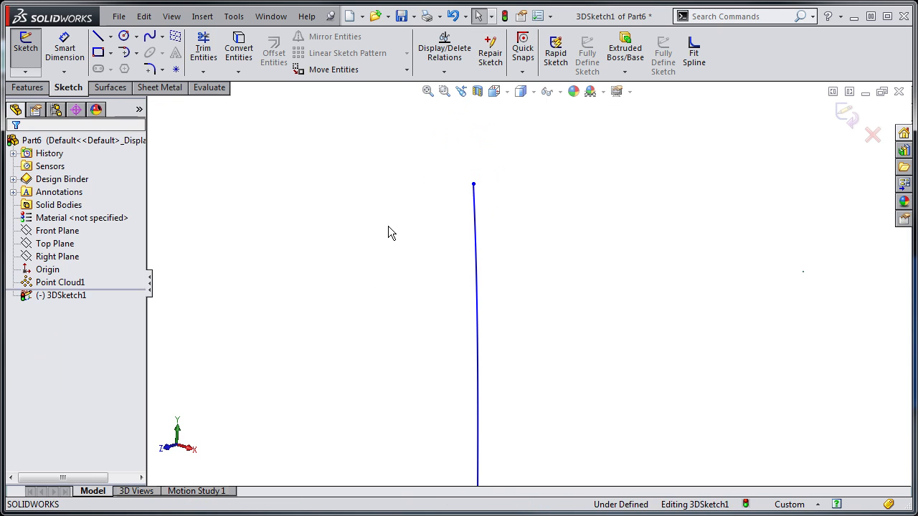
pyautogui.scroll(7, 406, 273)
pyautogui.moveTo(458, 268); pyautogui.dragTo(461, 342, button='middle')
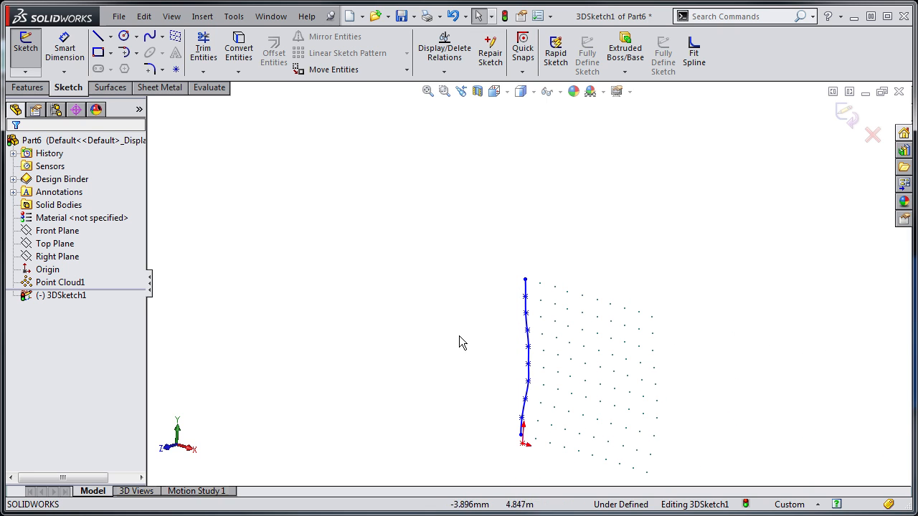
pyautogui.click(845, 119)
pyautogui.scroll(-5, 551, 423)
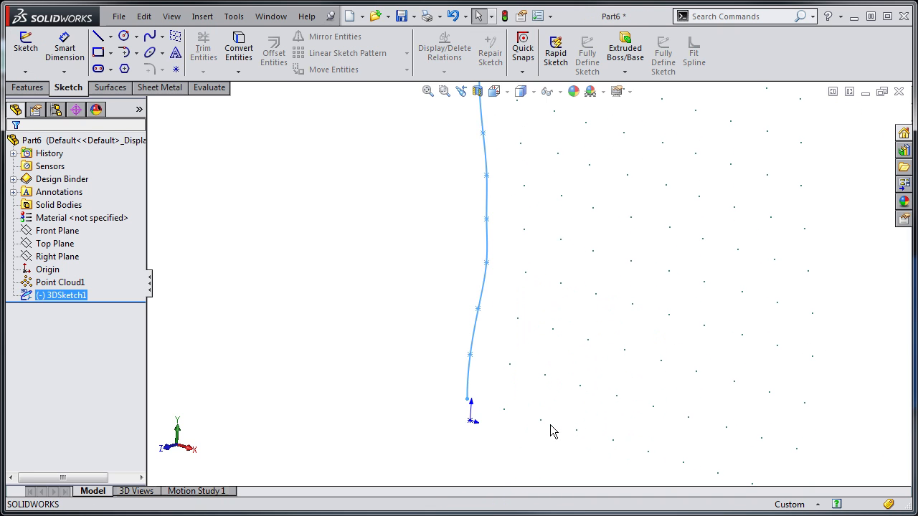
pyautogui.scroll(3, 506, 435)
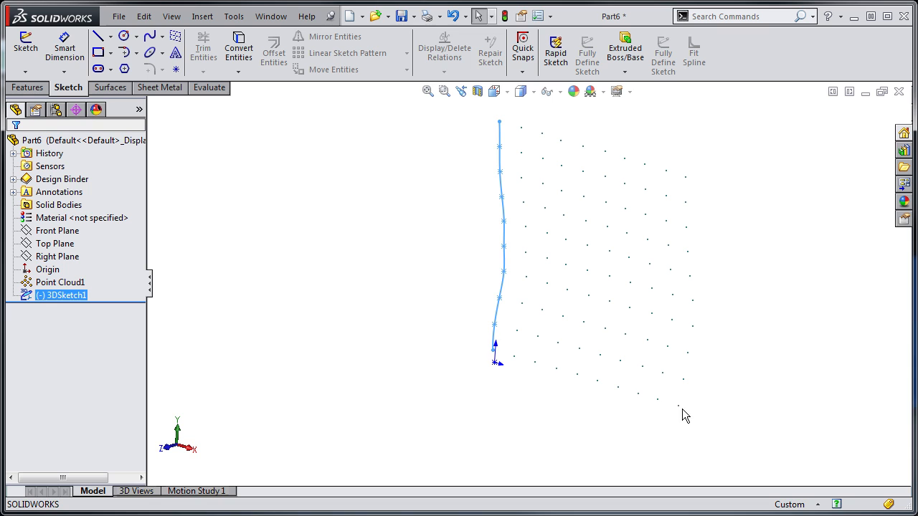
pyautogui.click(428, 302)
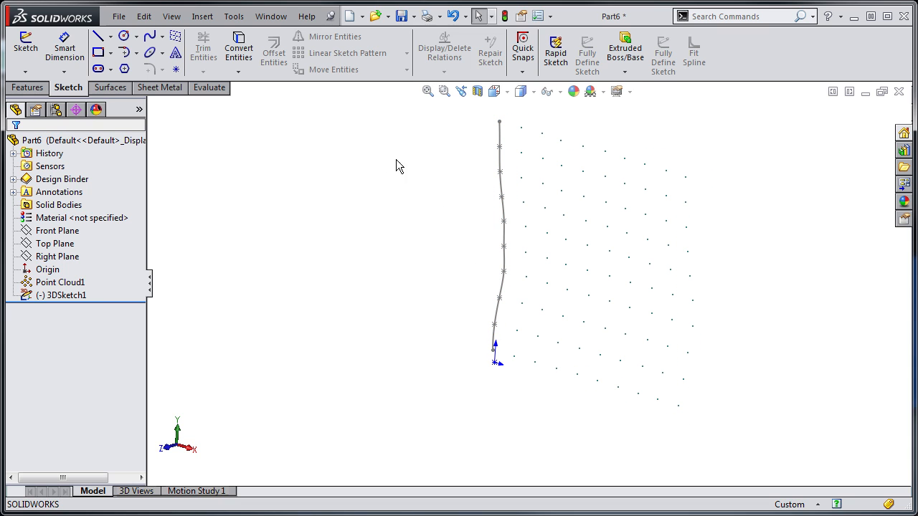
pyautogui.moveTo(350, 348); pyautogui.dragTo(356, 277, button='middle')
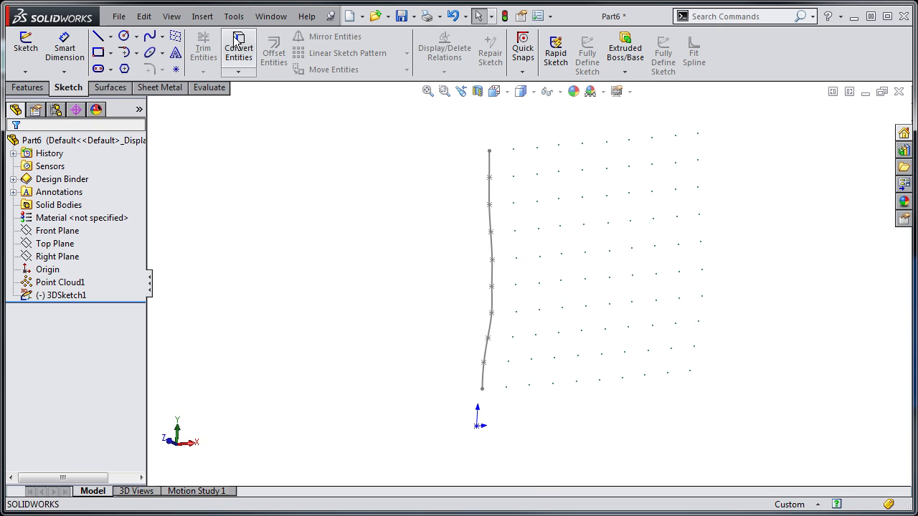
pyautogui.click(201, 15)
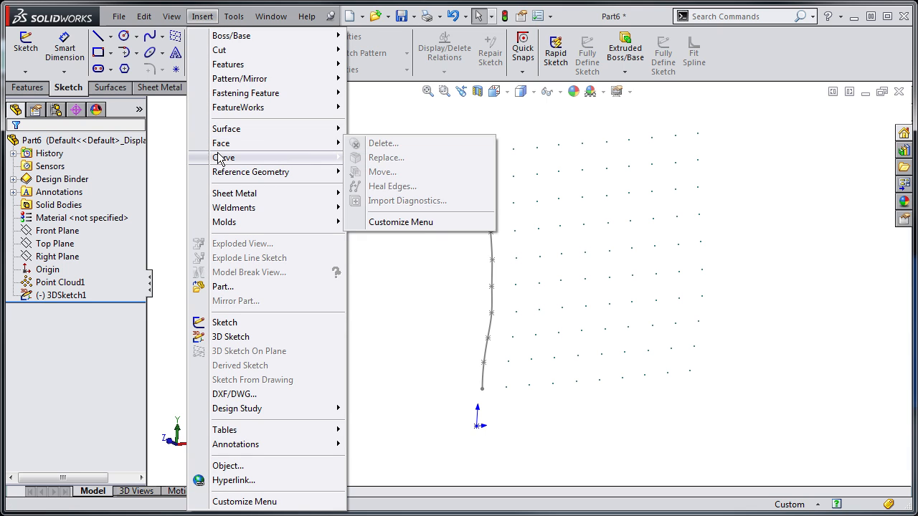
pyautogui.moveTo(242, 163)
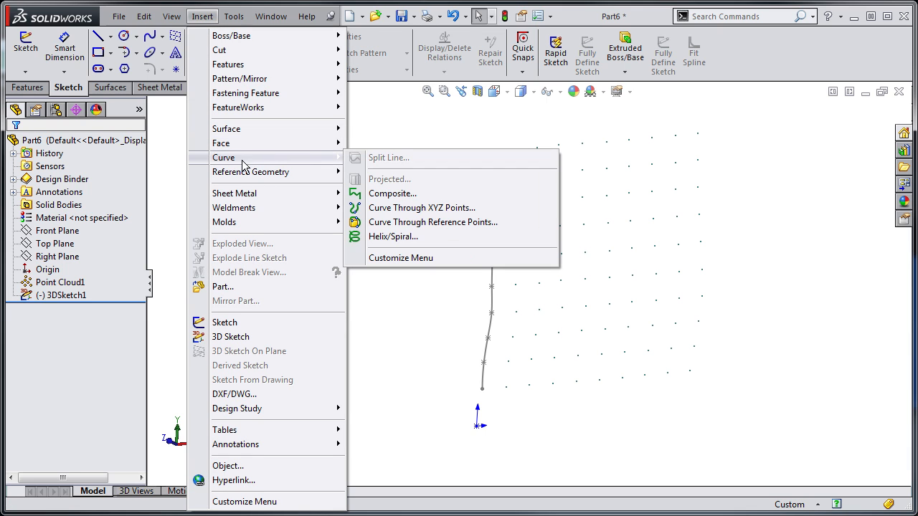
pyautogui.click(471, 225)
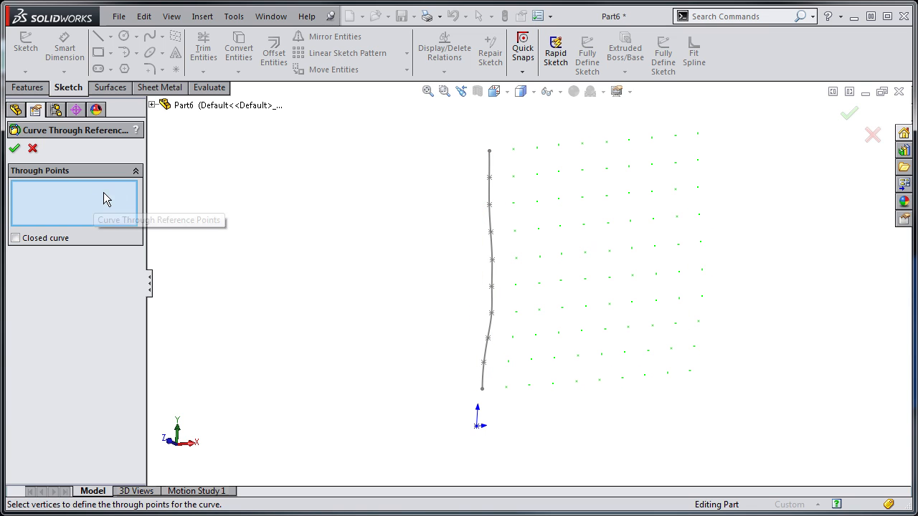
pyautogui.click(15, 150)
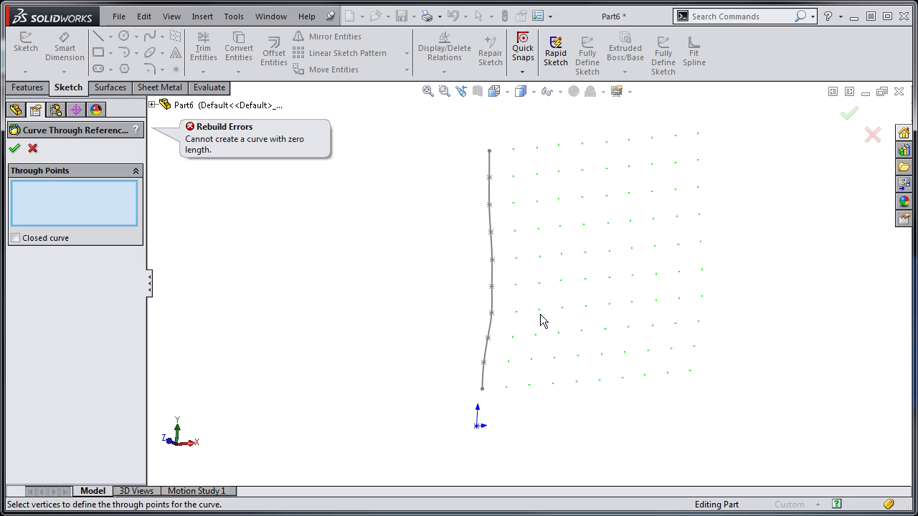
pyautogui.click(33, 149)
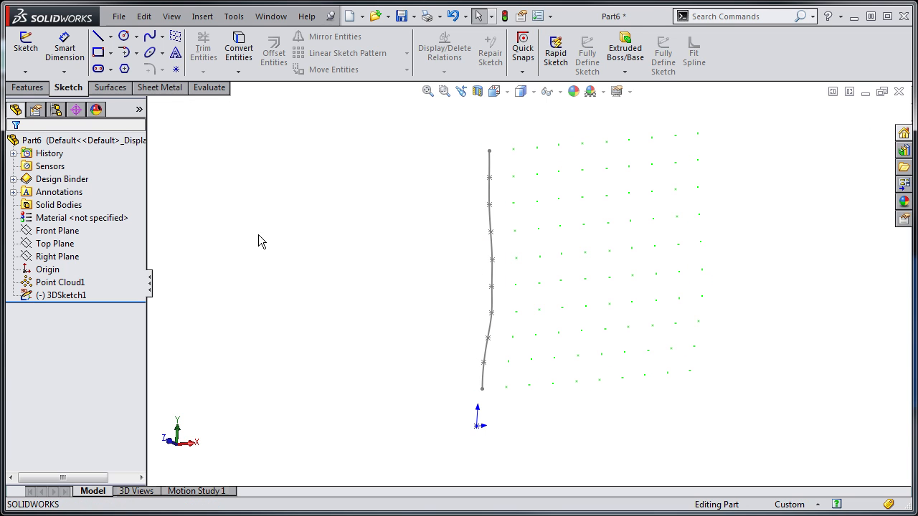
# - Start a new 3D sketch and place a sketch point on each cloud point of the second column, from bottom to top
pyautogui.click(25, 72)
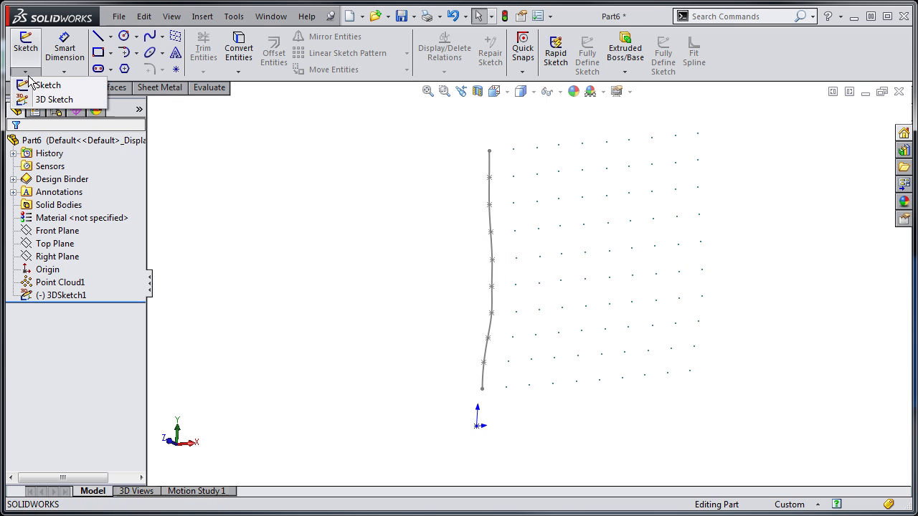
pyautogui.click(45, 96)
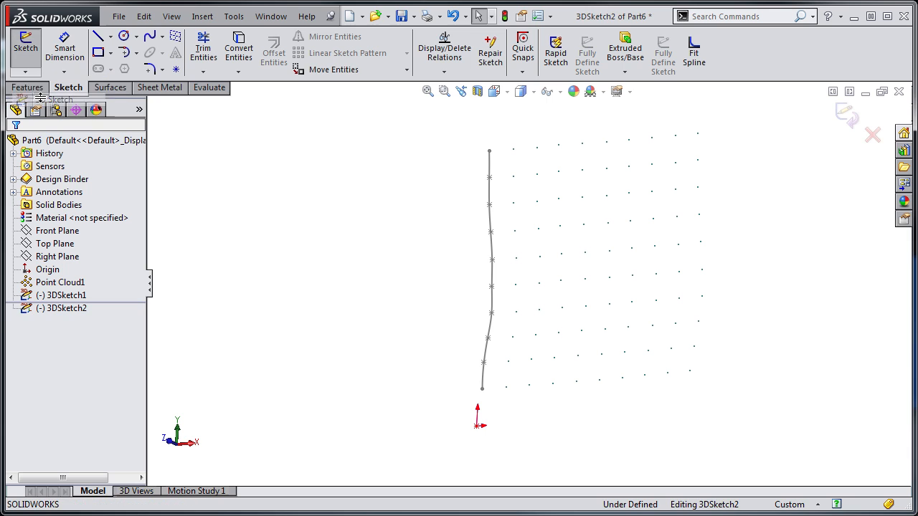
pyautogui.click(176, 69)
pyautogui.click(505, 388)
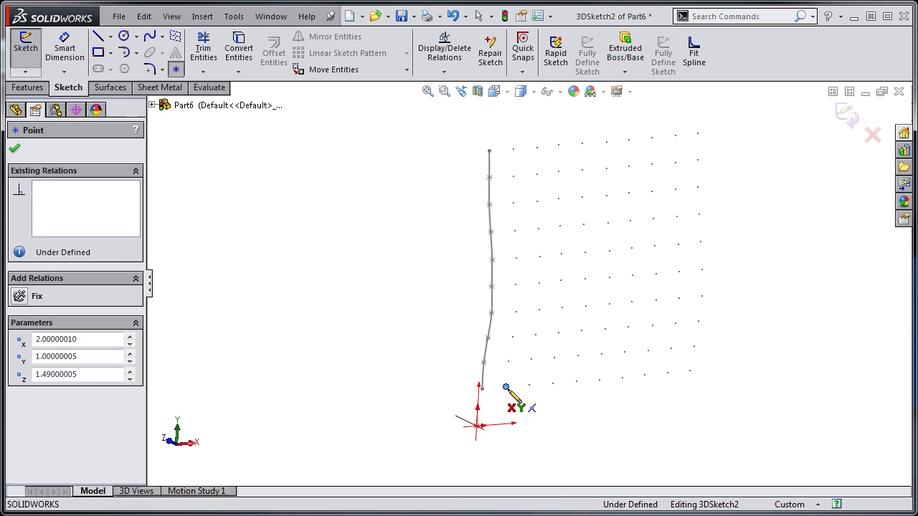
pyautogui.click(508, 361)
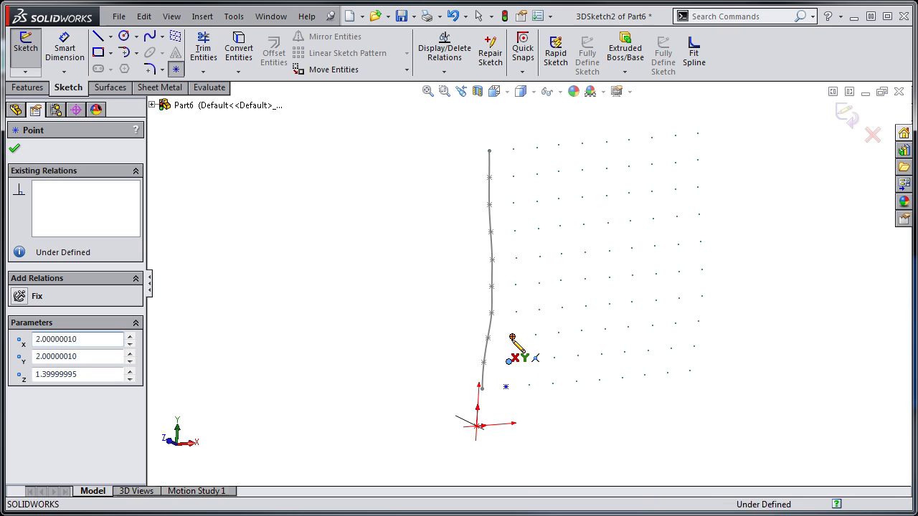
pyautogui.click(512, 336)
pyautogui.click(516, 312)
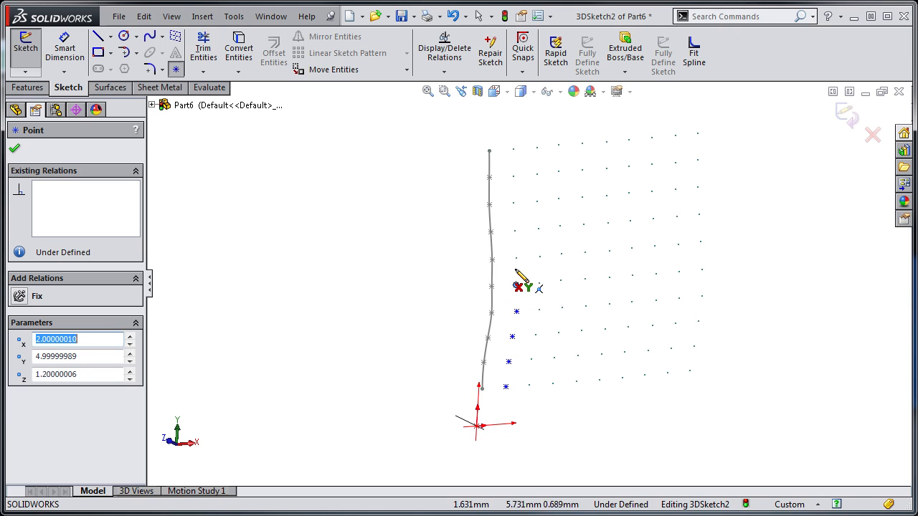
pyautogui.click(515, 285)
pyautogui.click(515, 257)
pyautogui.click(514, 230)
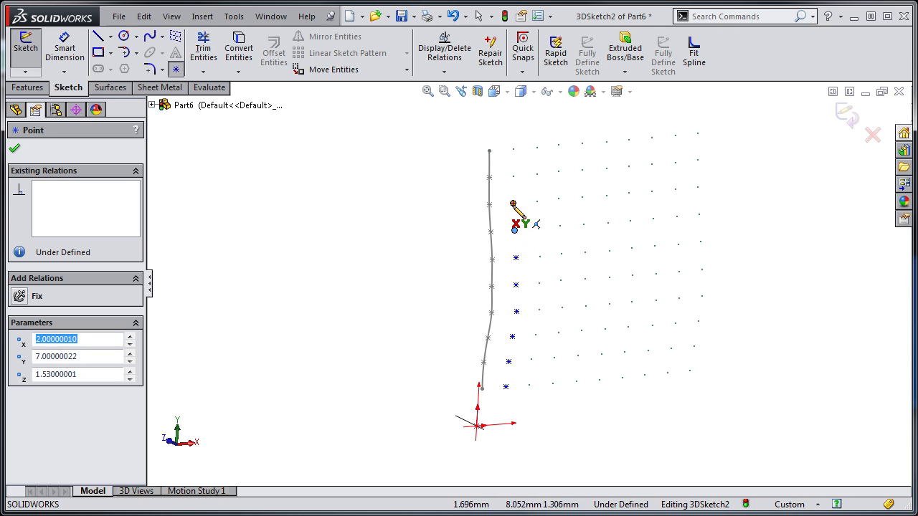
pyautogui.click(512, 203)
pyautogui.click(513, 150)
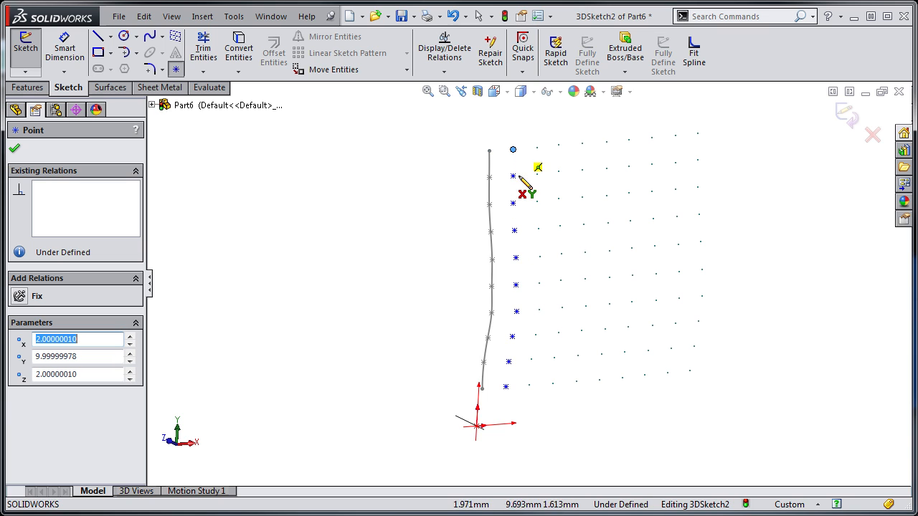
# - Place a sketch point on each cloud point of the third column, working upward from the lowest
pyautogui.click(531, 387)
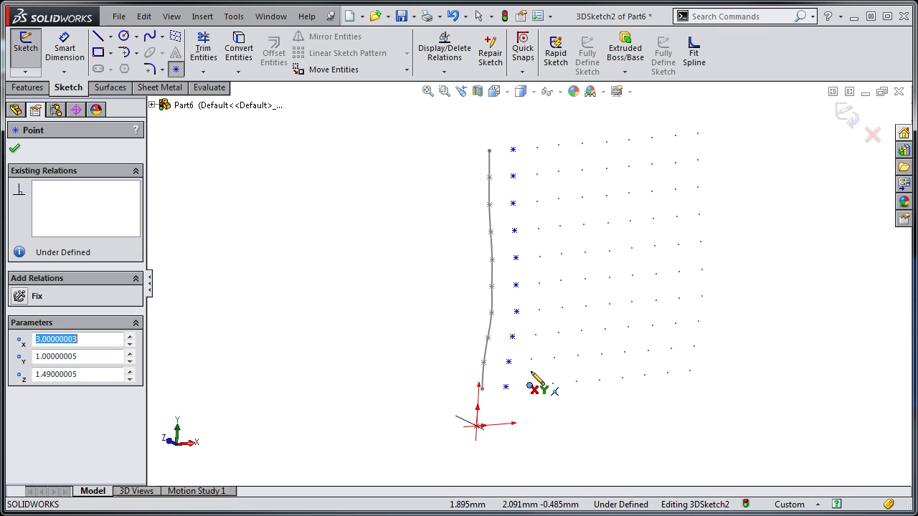
pyautogui.click(535, 334)
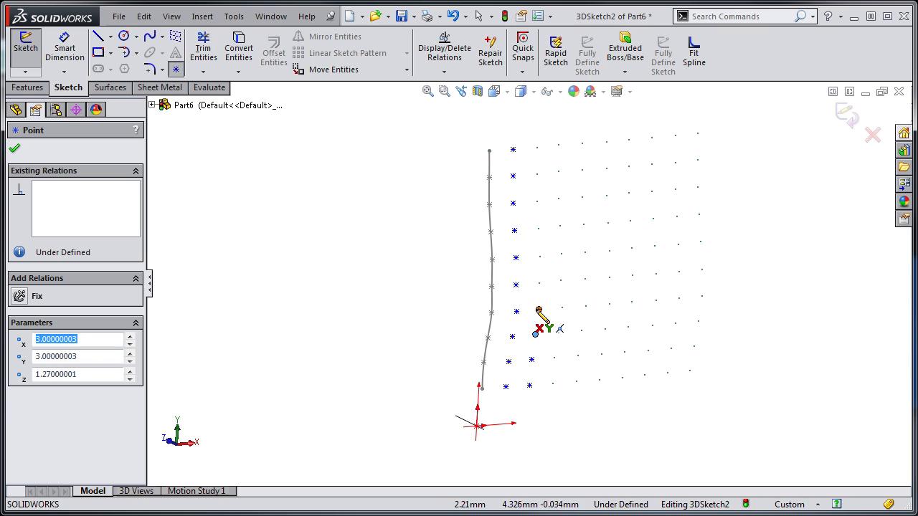
pyautogui.click(539, 309)
pyautogui.click(539, 284)
pyautogui.click(539, 256)
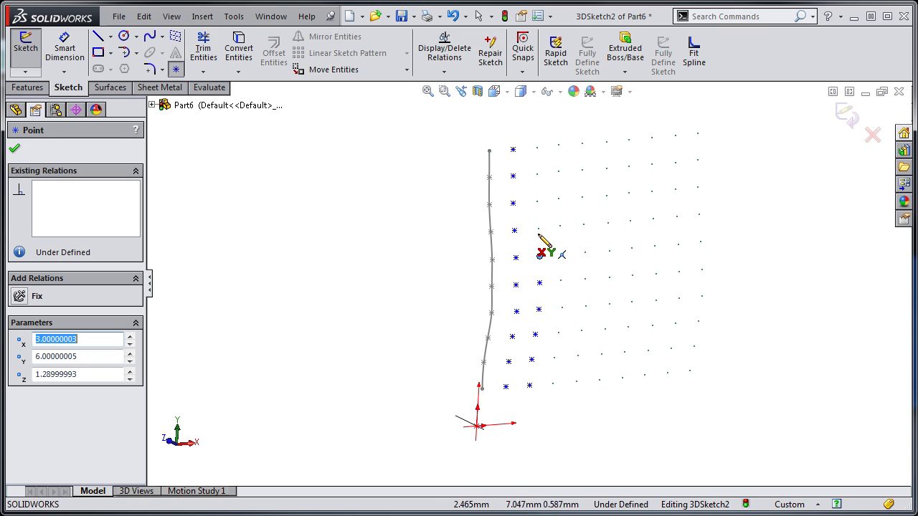
pyautogui.click(537, 202)
pyautogui.click(536, 174)
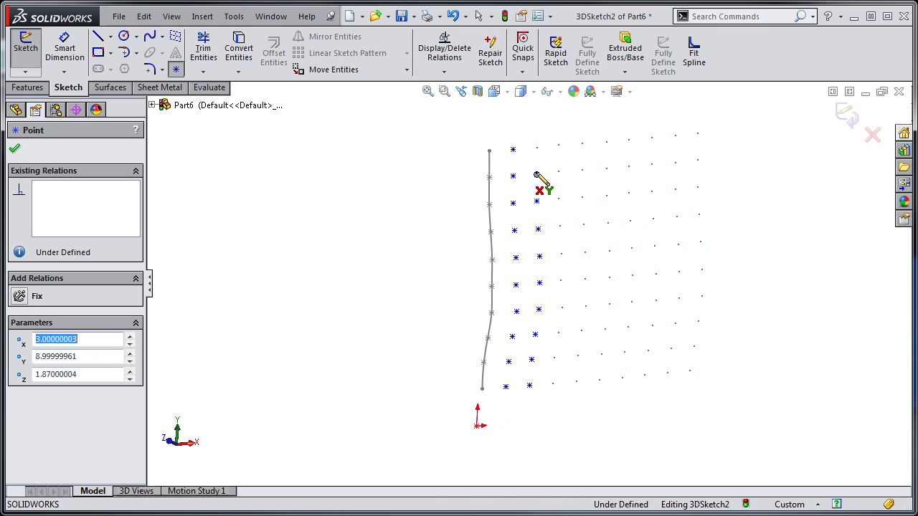
pyautogui.click(537, 147)
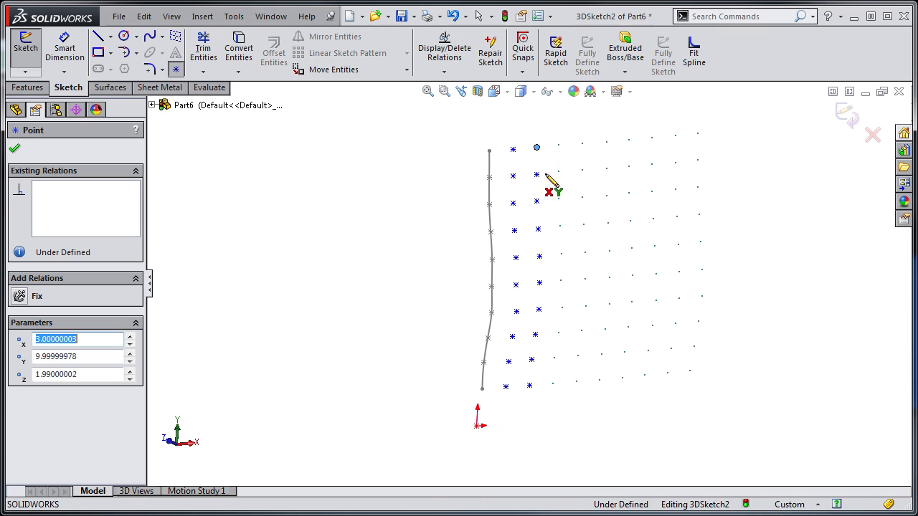
# - Place sketch points on all ten cloud points of the fourth column
pyautogui.click(552, 384)
pyautogui.click(561, 308)
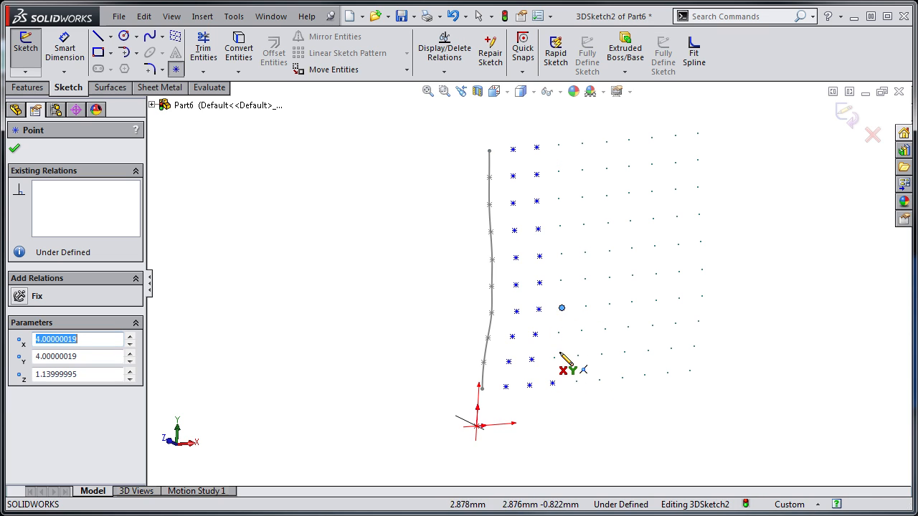
pyautogui.click(559, 226)
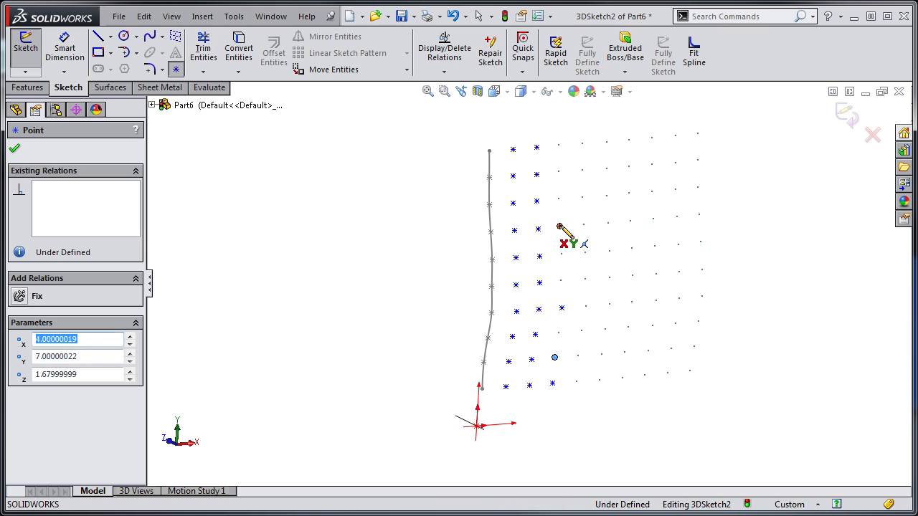
pyautogui.click(561, 253)
pyautogui.click(560, 280)
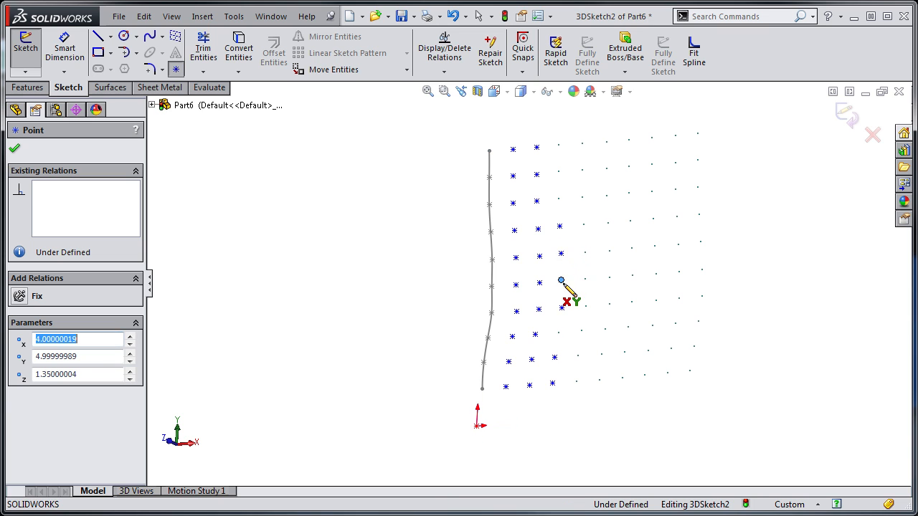
pyautogui.click(558, 331)
pyautogui.click(558, 172)
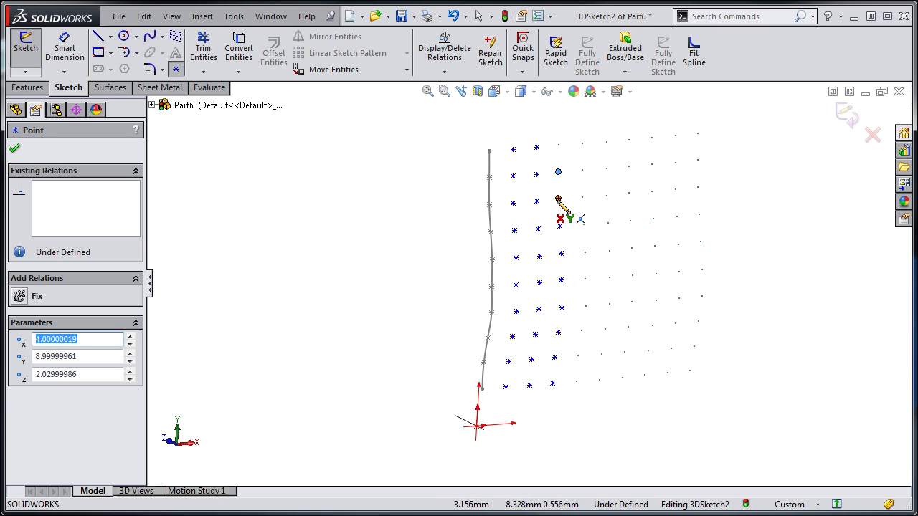
pyautogui.click(558, 198)
pyautogui.click(557, 145)
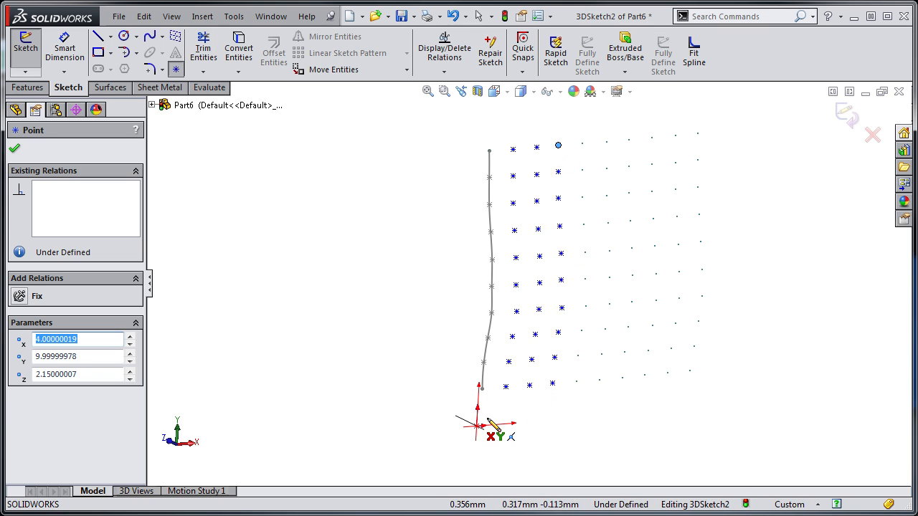
# - Place sketch points on the lowest five cloud points of the fifth column
pyautogui.click(575, 382)
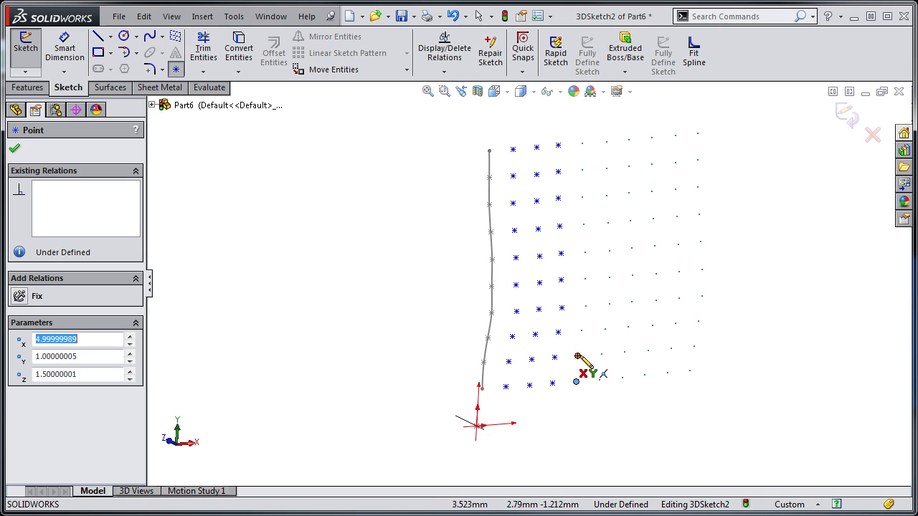
pyautogui.click(577, 356)
pyautogui.click(582, 331)
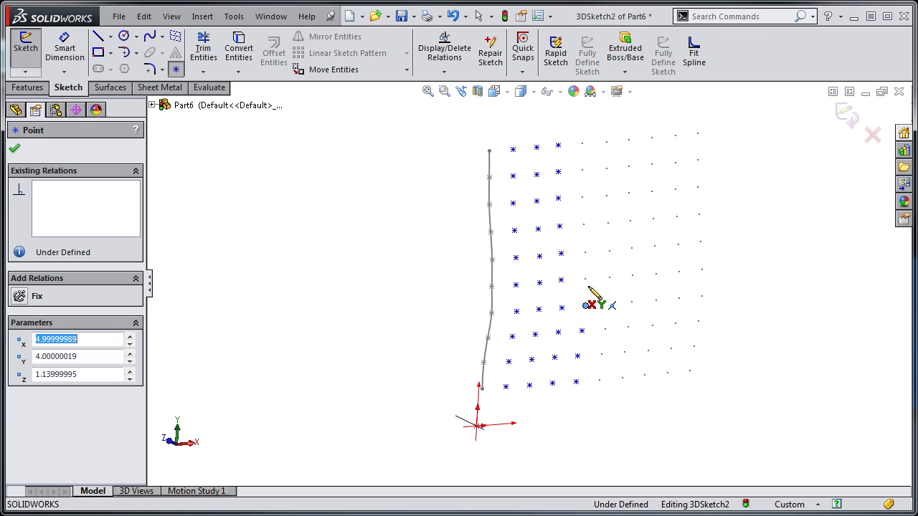
pyautogui.click(584, 305)
pyautogui.click(584, 278)
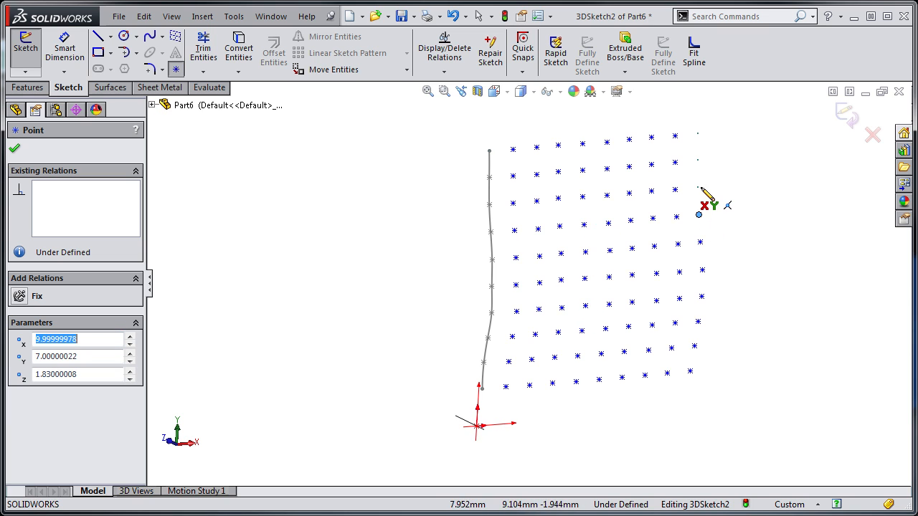
# - Place sketch points on the remaining upper cloud points of the last column and exit the 3D sketch
pyautogui.click(698, 214)
pyautogui.click(697, 160)
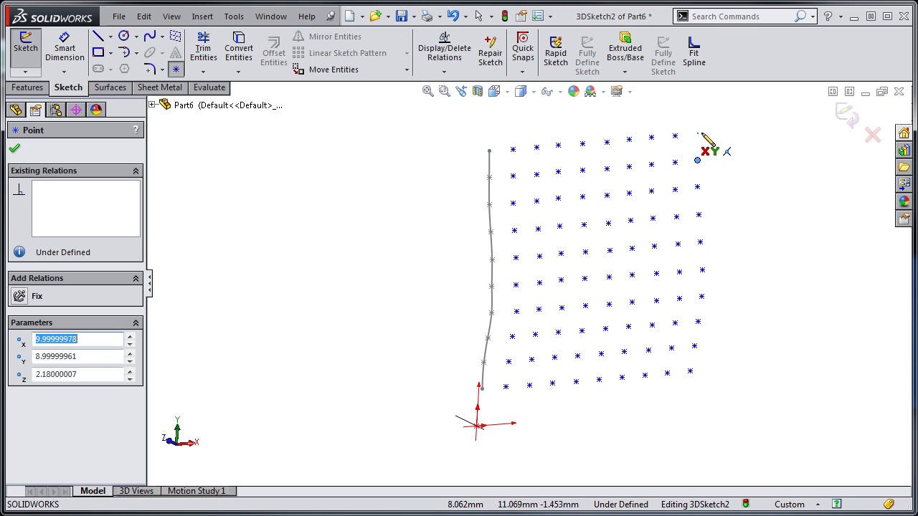
pyautogui.click(697, 133)
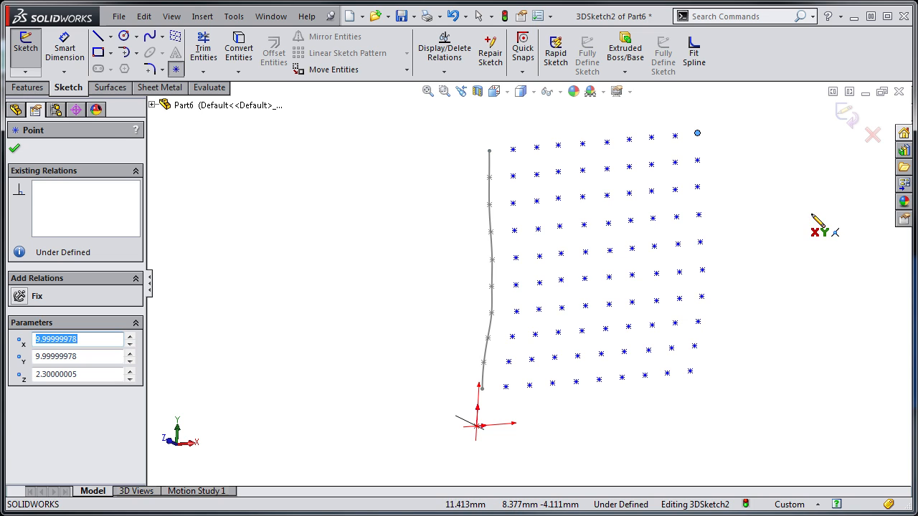
pyautogui.press('Escape')
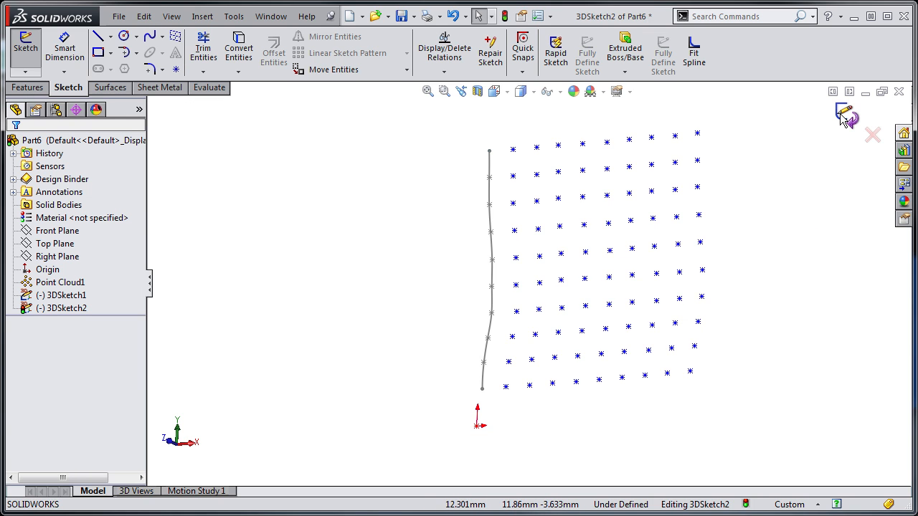
pyautogui.click(845, 117)
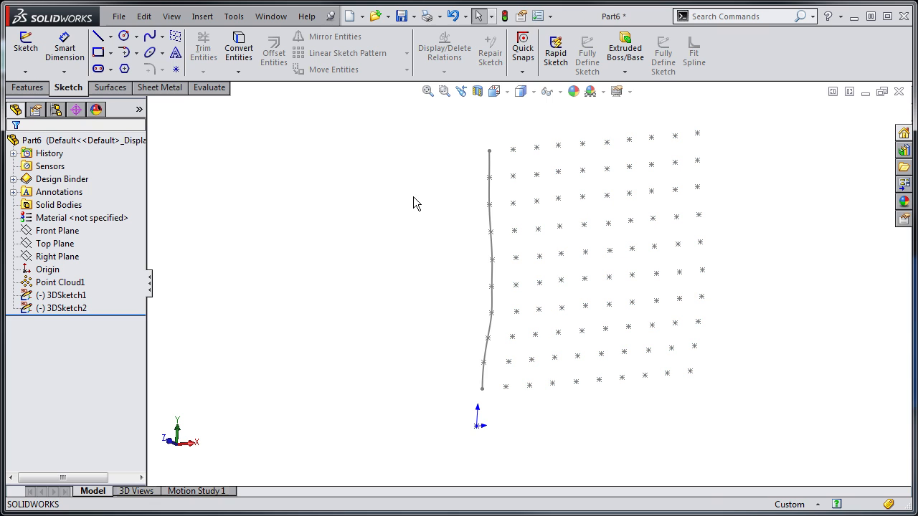
# - Start a curve through reference points and select the lowest four sketch points of the second column as through points
pyautogui.click(202, 16)
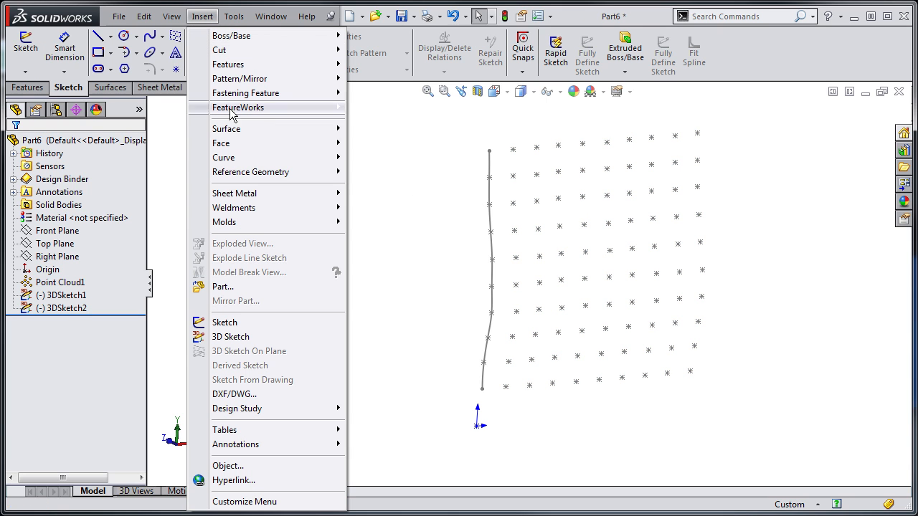
pyautogui.moveTo(238, 162)
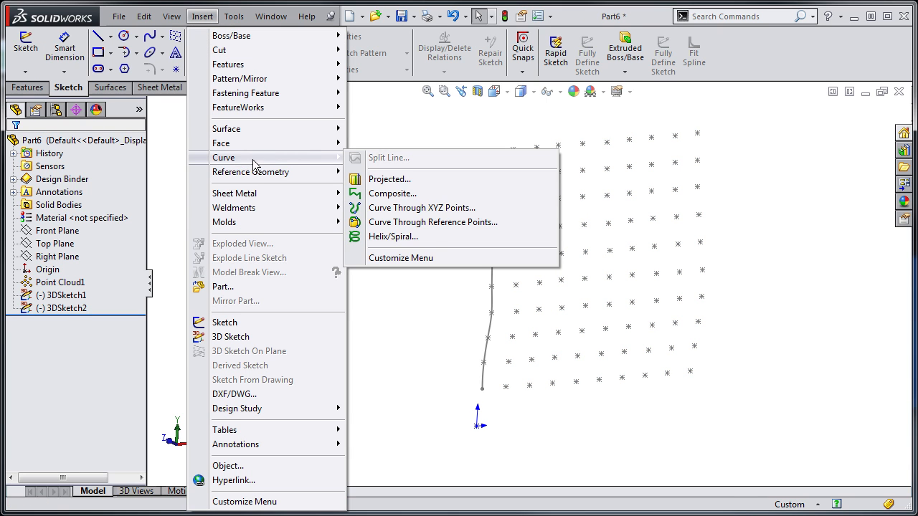
pyautogui.click(430, 222)
pyautogui.moveTo(393, 240); pyautogui.dragTo(419, 272, button='middle')
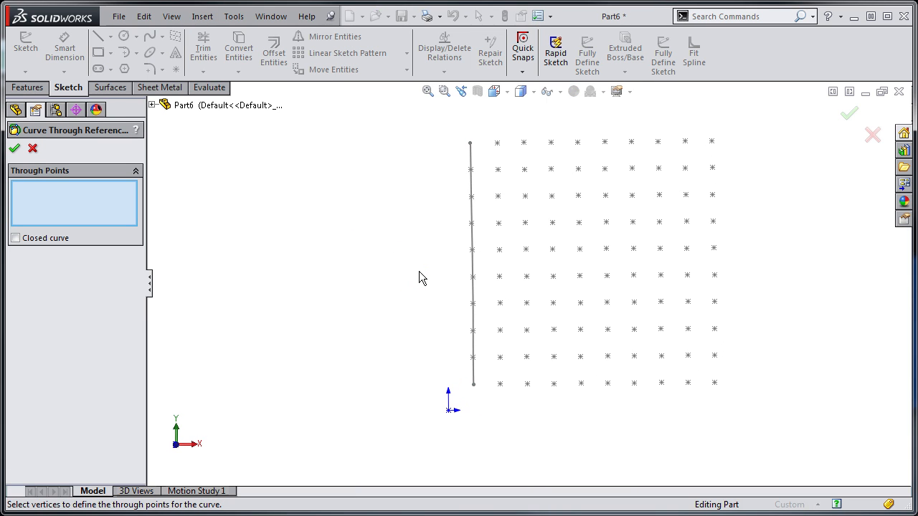
pyautogui.click(500, 384)
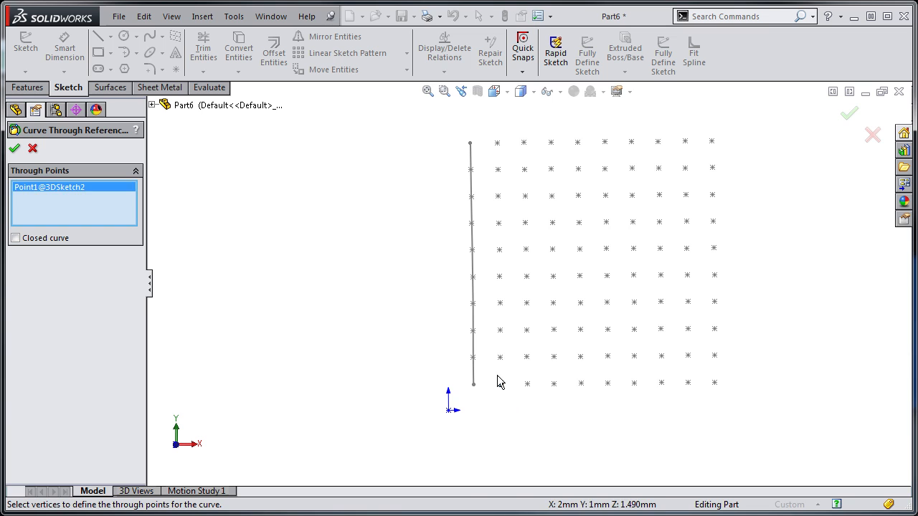
pyautogui.click(499, 356)
pyautogui.click(500, 329)
pyautogui.click(500, 304)
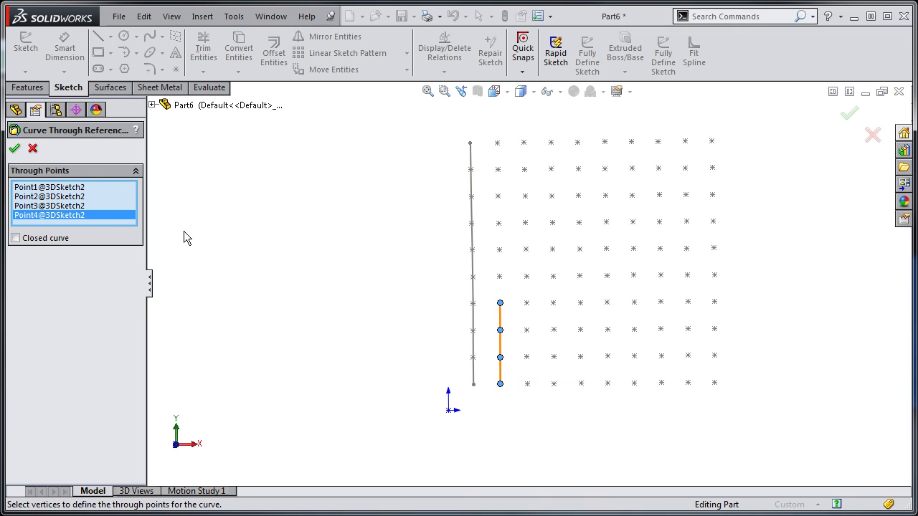
# - Clear the through-point selection, then select all ten points of the second column together and create the curve
pyautogui.rightClick(88, 210)
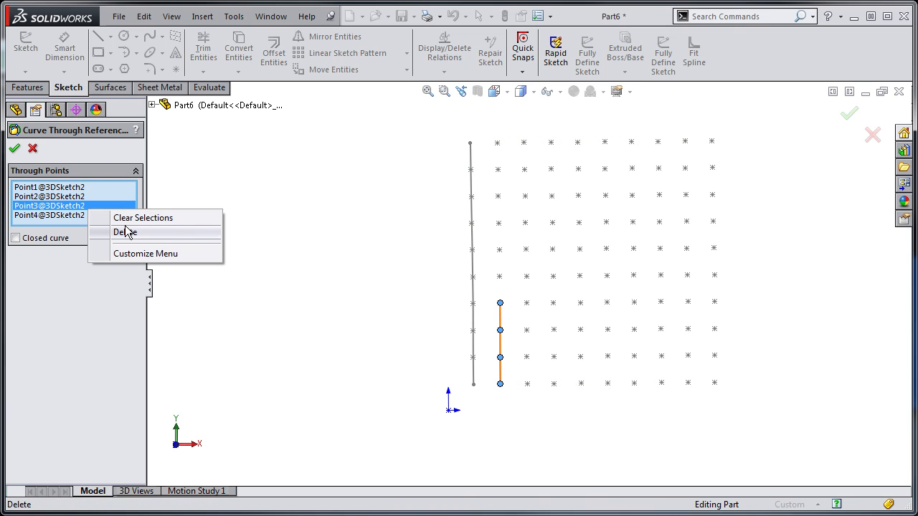
pyautogui.click(139, 219)
pyautogui.scroll(3, 431, 228)
pyautogui.scroll(-1, 476, 218)
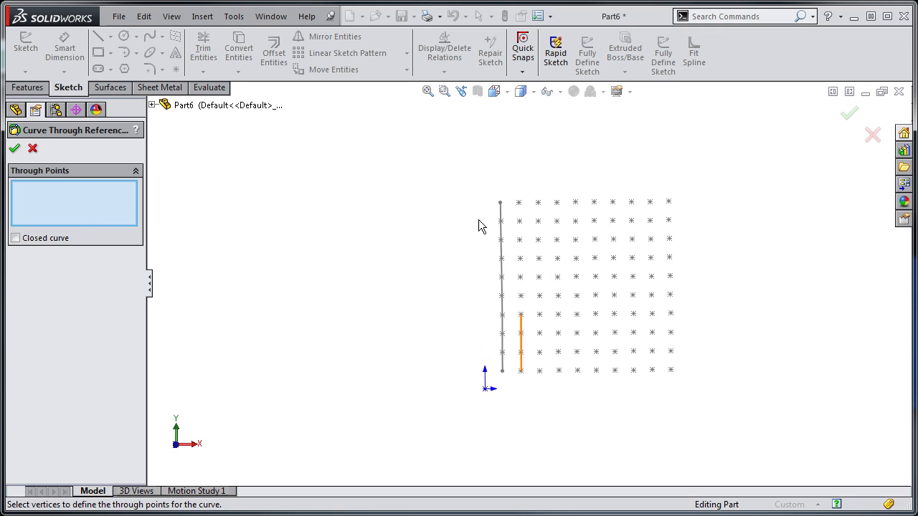
pyautogui.scroll(-1, 494, 220)
pyautogui.moveTo(520, 251); pyautogui.dragTo(543, 439)
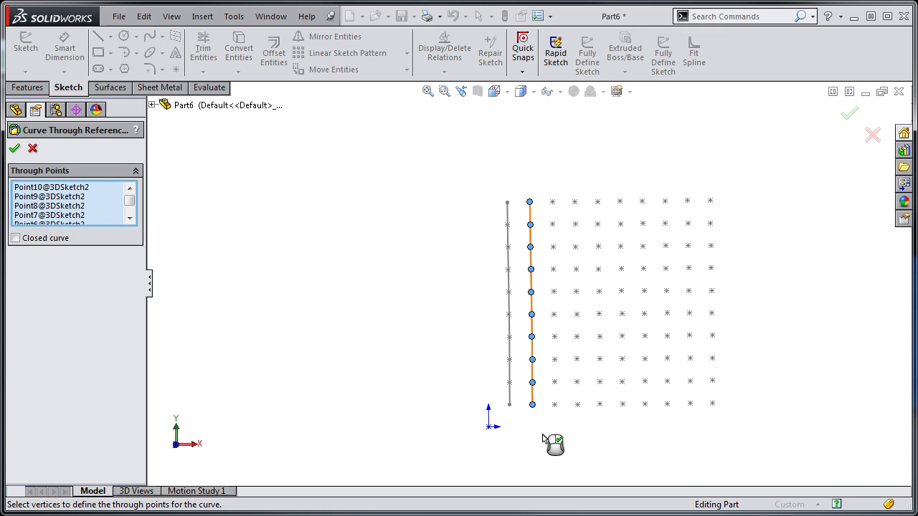
pyautogui.click(14, 149)
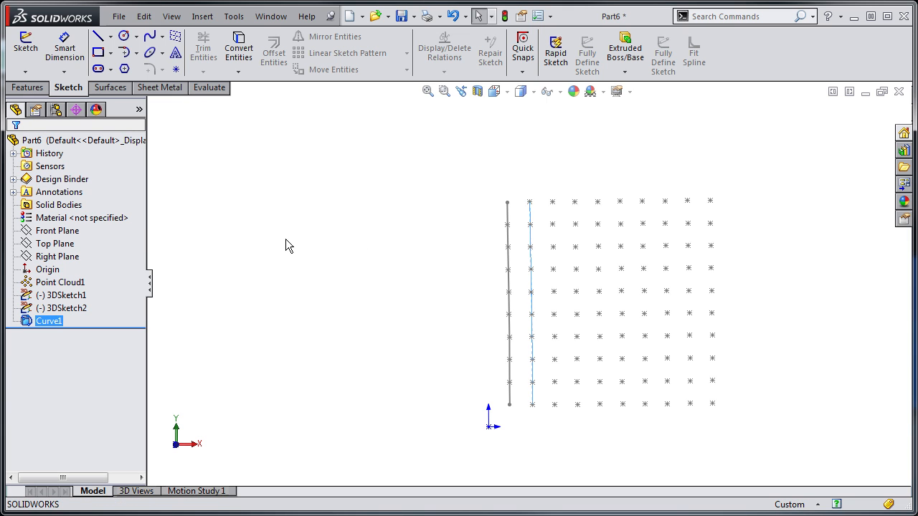
# - Create a curve through reference points using all ten sketch points of the third column
pyautogui.click(202, 16)
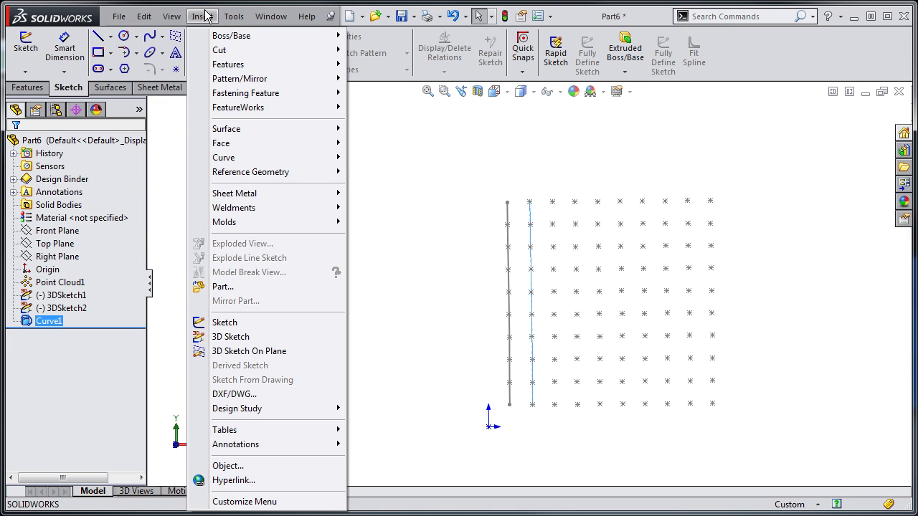
pyautogui.moveTo(242, 157)
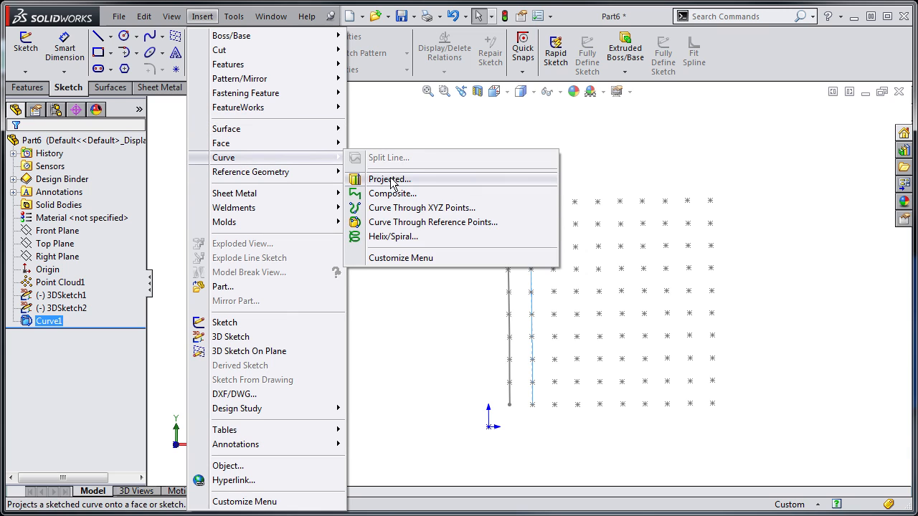
pyautogui.click(423, 222)
pyautogui.moveTo(544, 179); pyautogui.dragTo(567, 441)
pyautogui.click(14, 147)
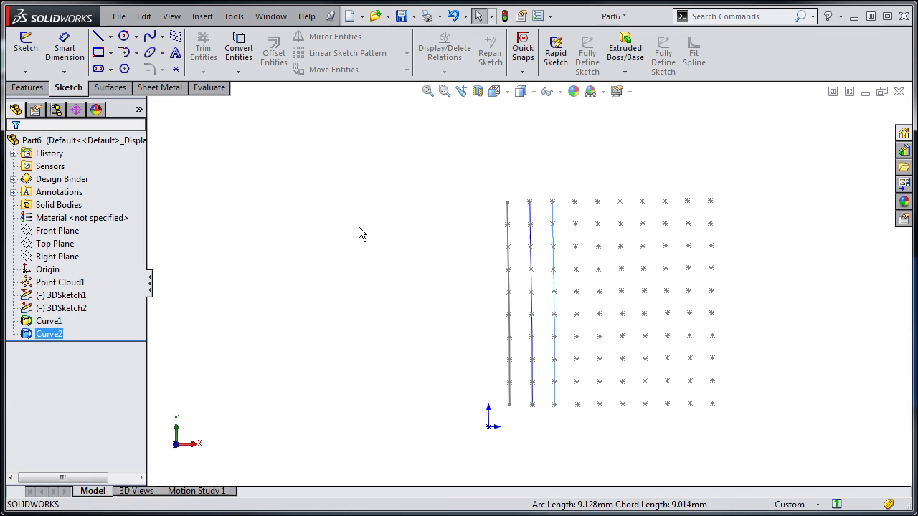
# - Try to create a curve through reference points by selecting all ten points of the fourth column at once
pyautogui.click(200, 17)
pyautogui.moveTo(245, 160)
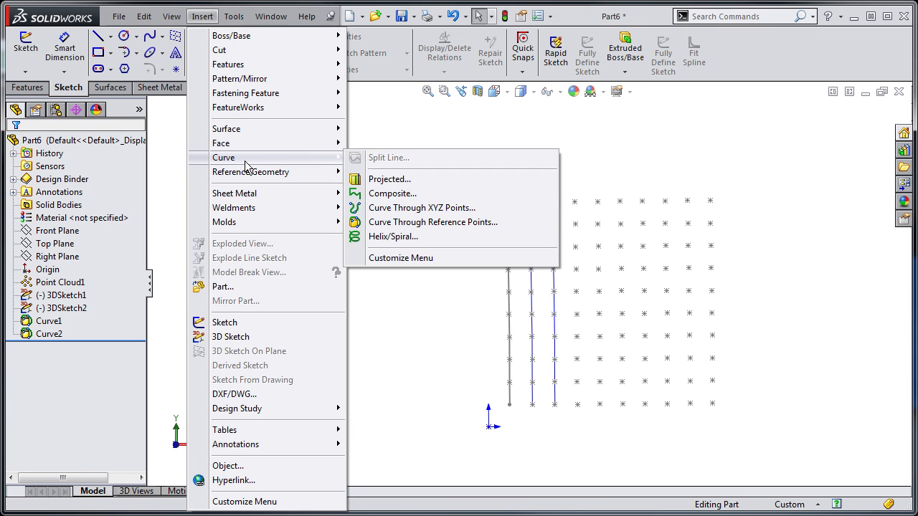
pyautogui.click(436, 223)
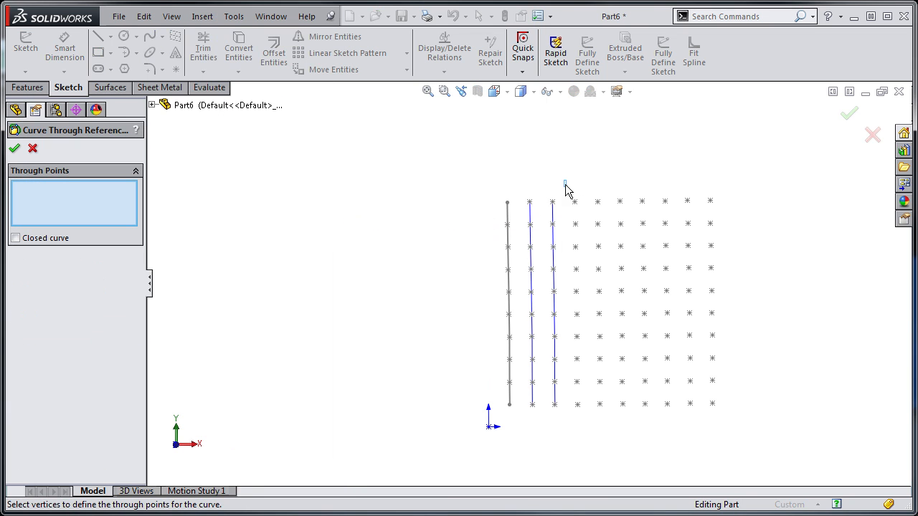
pyautogui.moveTo(565, 185); pyautogui.dragTo(588, 432)
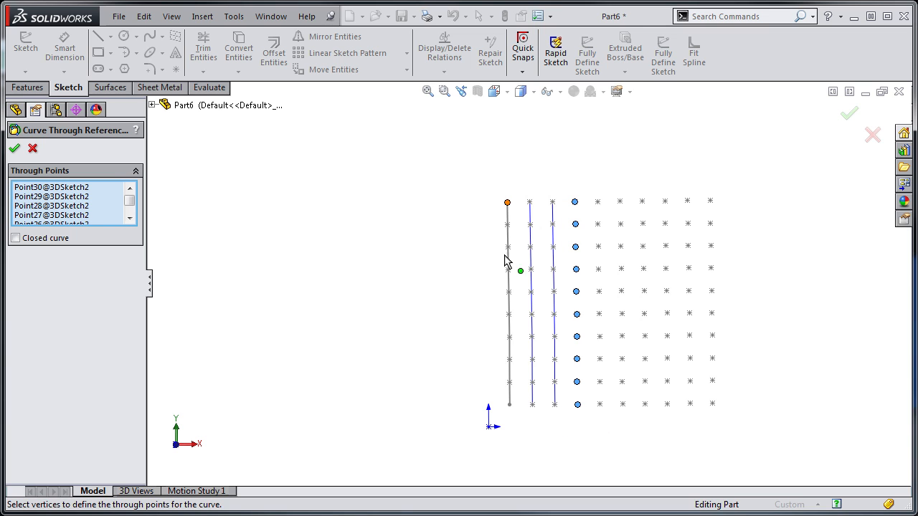
pyautogui.click(16, 148)
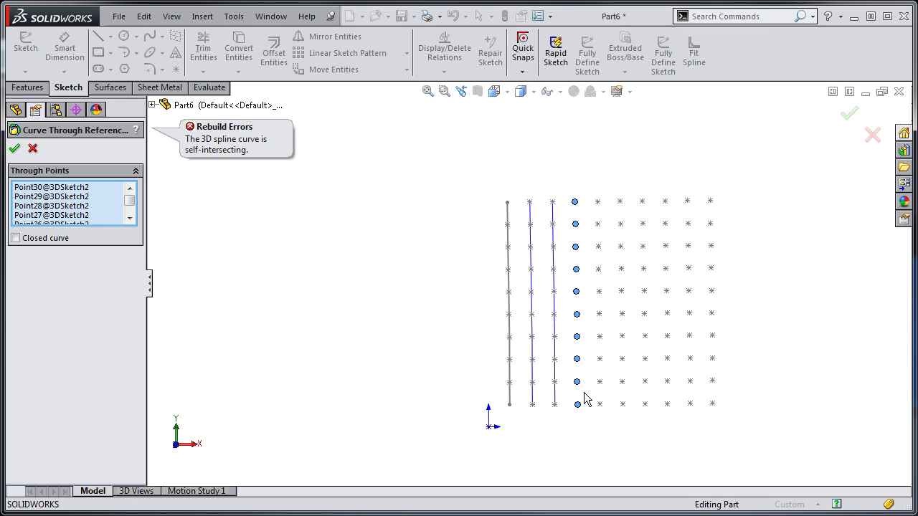
# - Clear the through points and create the fourth column's curve by selecting its ten points individually, from lowest to highest
pyautogui.rightClick(71, 214)
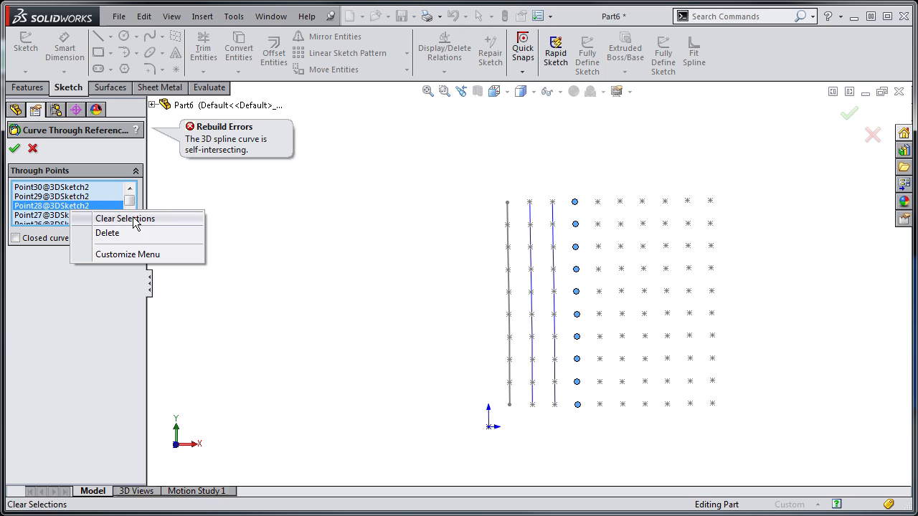
pyautogui.click(107, 218)
pyautogui.click(577, 405)
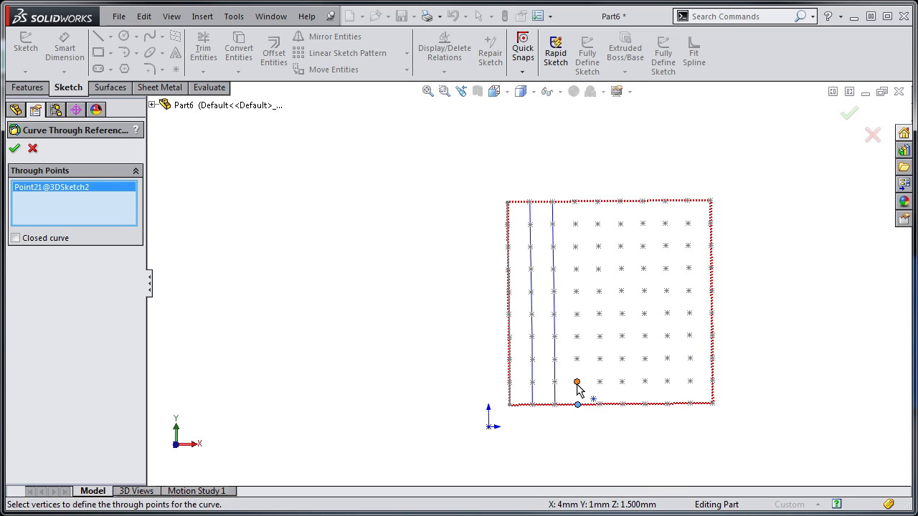
pyautogui.click(577, 381)
pyautogui.click(577, 360)
pyautogui.click(577, 336)
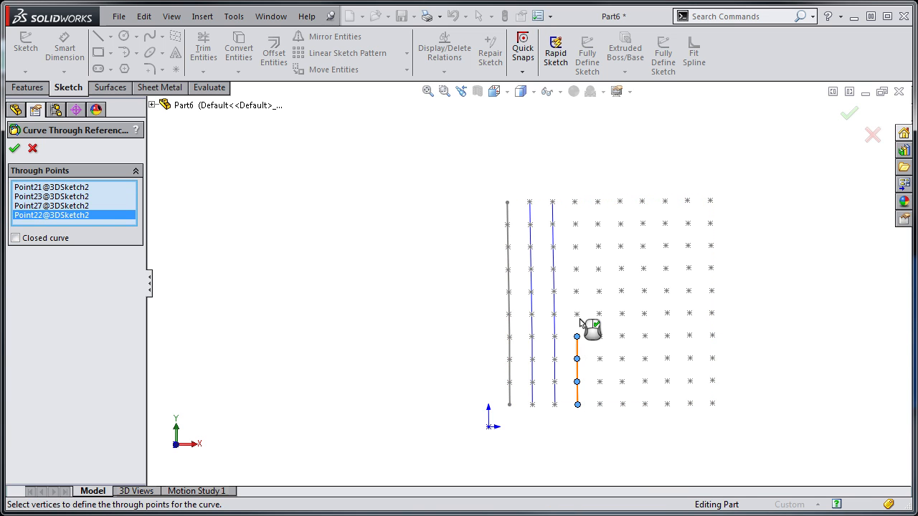
pyautogui.click(577, 314)
pyautogui.click(577, 291)
pyautogui.click(576, 269)
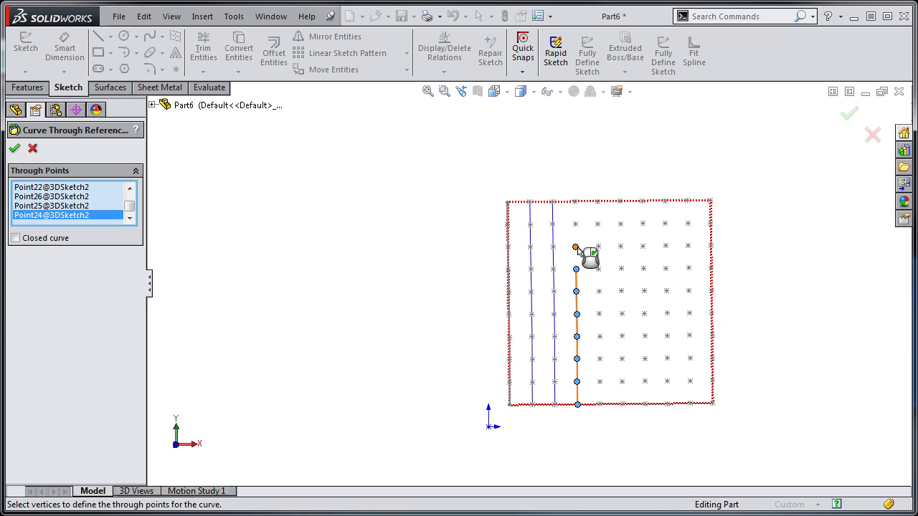
pyautogui.click(575, 247)
pyautogui.click(575, 224)
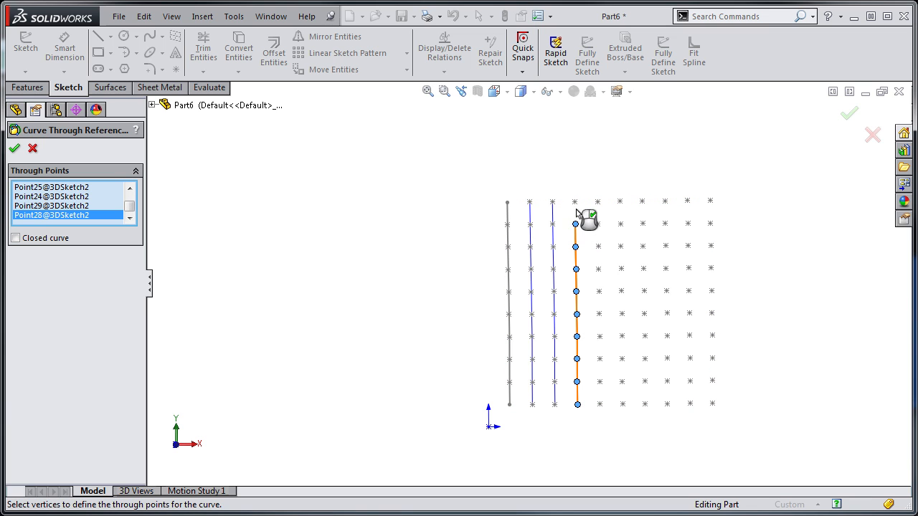
pyautogui.click(574, 201)
pyautogui.click(13, 149)
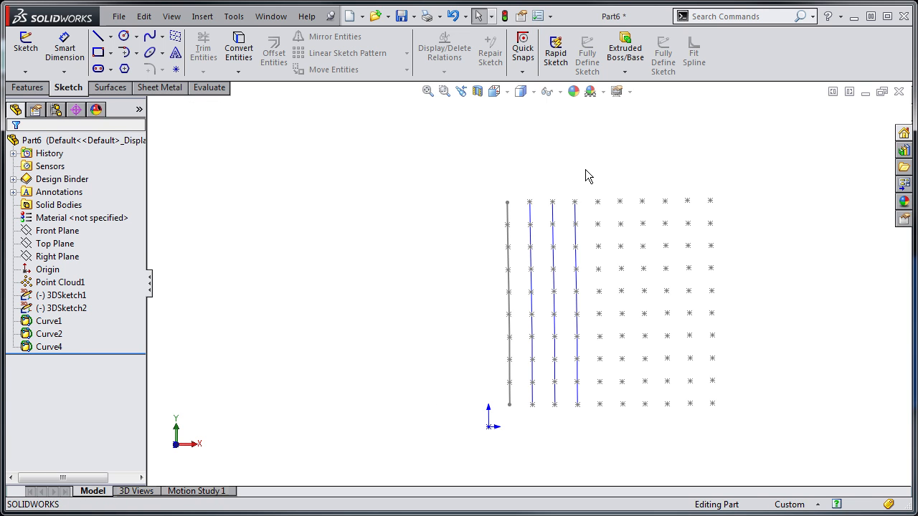
# - Create a curve through reference points using all ten sketch points of the fifth column
pyautogui.click(202, 17)
pyautogui.moveTo(251, 158)
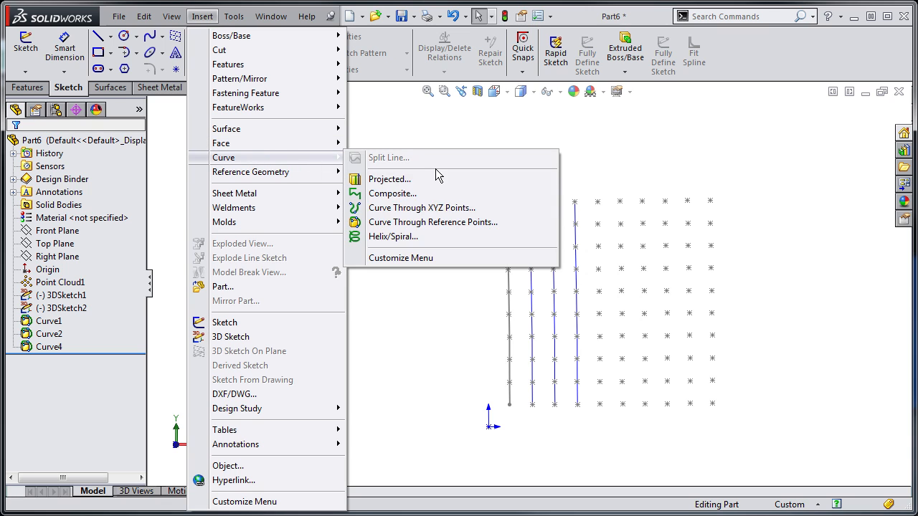
pyautogui.click(442, 222)
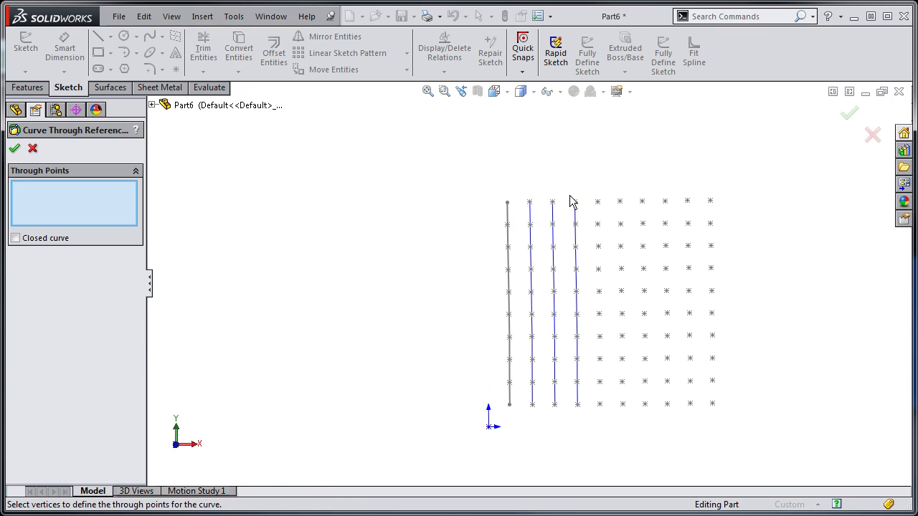
pyautogui.moveTo(587, 253); pyautogui.dragTo(611, 445)
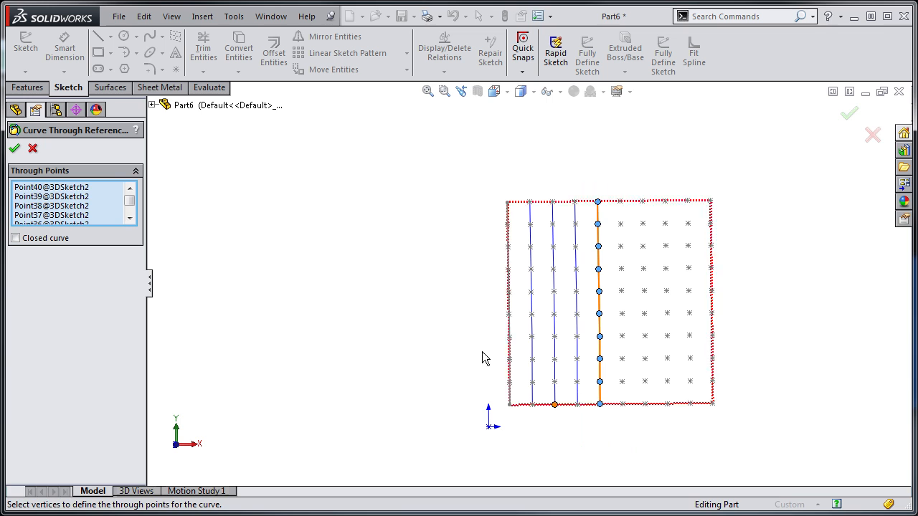
pyautogui.click(15, 148)
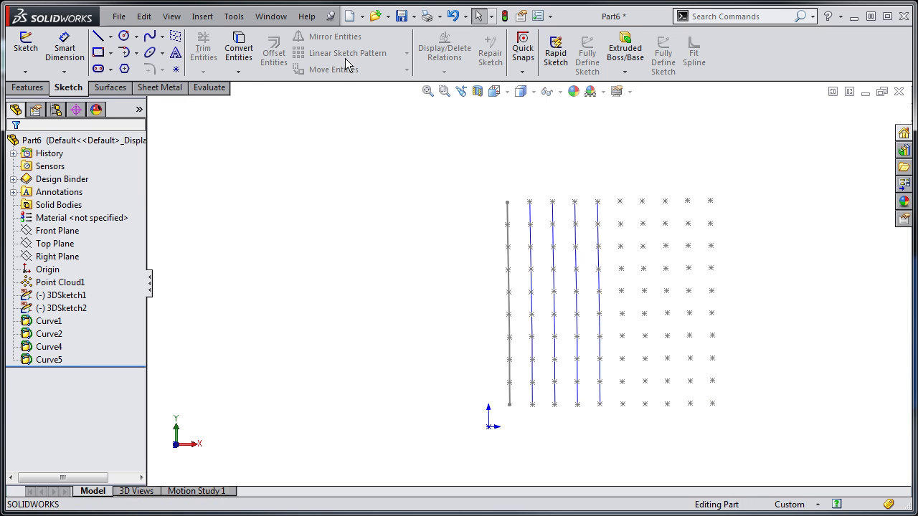
# - Create a curve through reference points for each remaining column, finishing with the ten points of the last column
pyautogui.click(211, 16)
pyautogui.moveTo(698, 174); pyautogui.dragTo(731, 442)
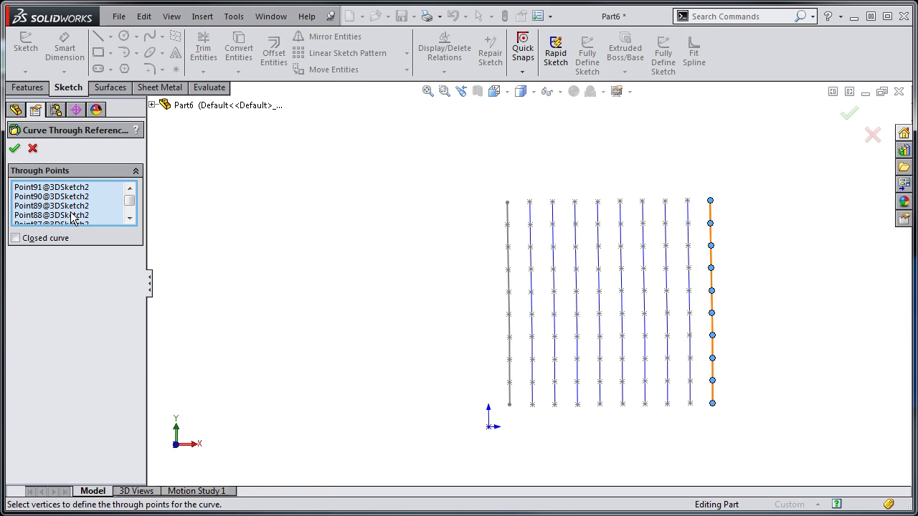
pyautogui.click(14, 148)
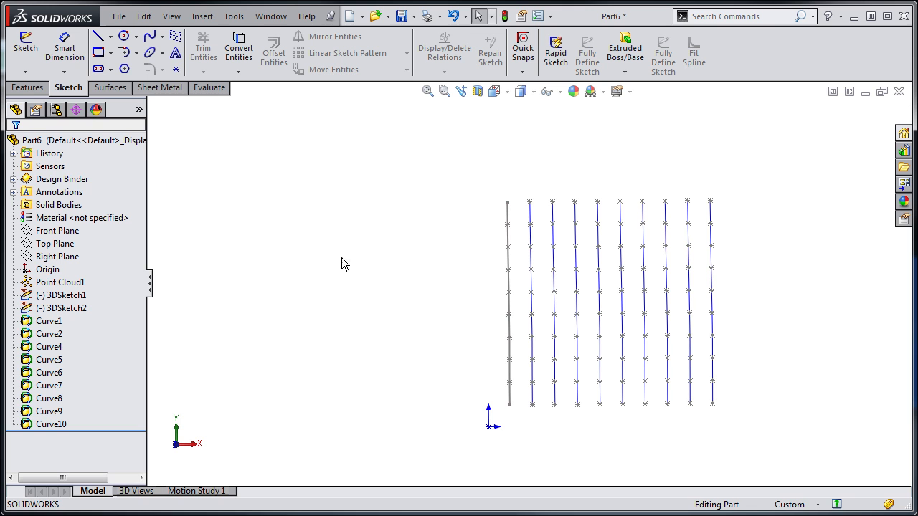
# - Start a lofted surface using the first column's 3D sketch spline and the nine neighbouring curves as profiles, in order across the point grid
pyautogui.moveTo(707, 445); pyautogui.dragTo(637, 190, button='middle')
pyautogui.scroll(-6, 606, 305)
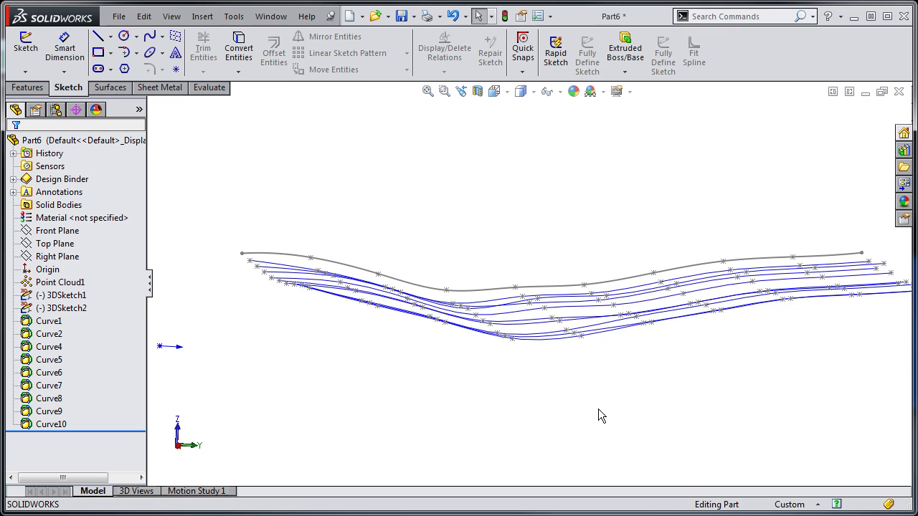
pyautogui.moveTo(599, 411); pyautogui.dragTo(624, 450, button='middle')
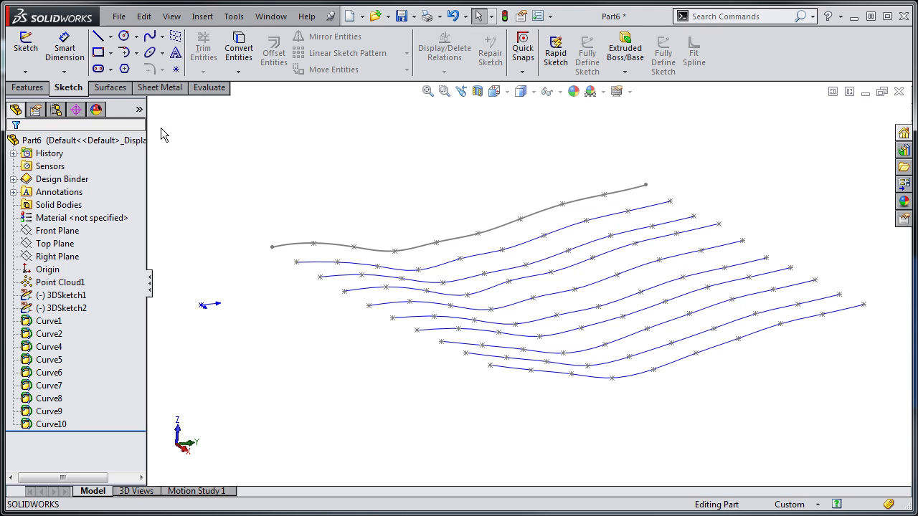
pyautogui.click(110, 89)
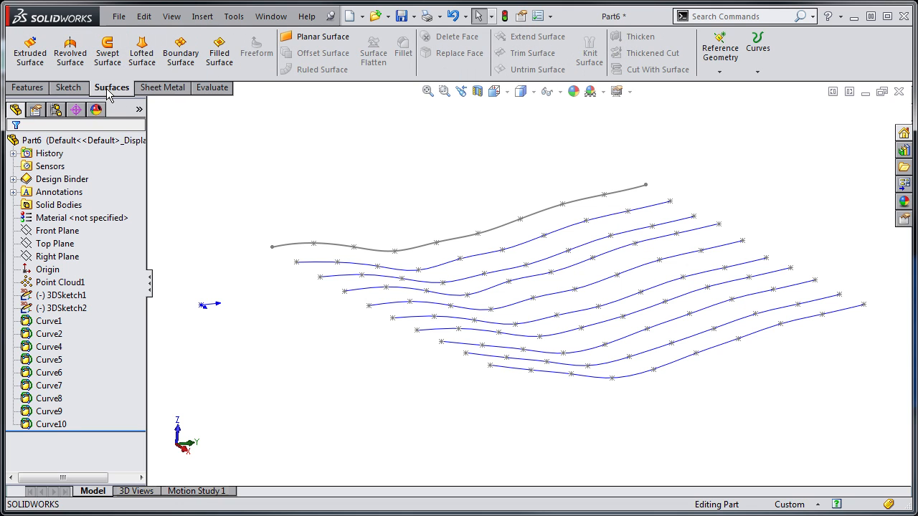
pyautogui.click(146, 52)
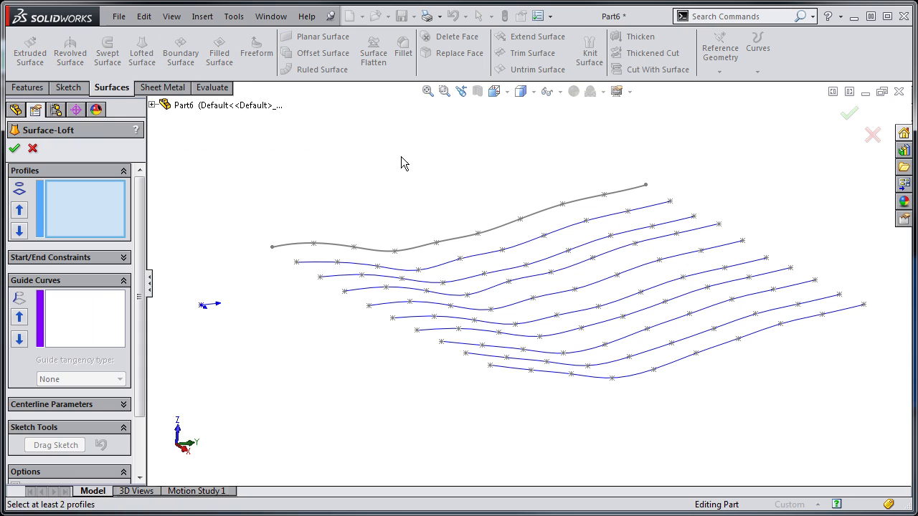
pyautogui.click(630, 192)
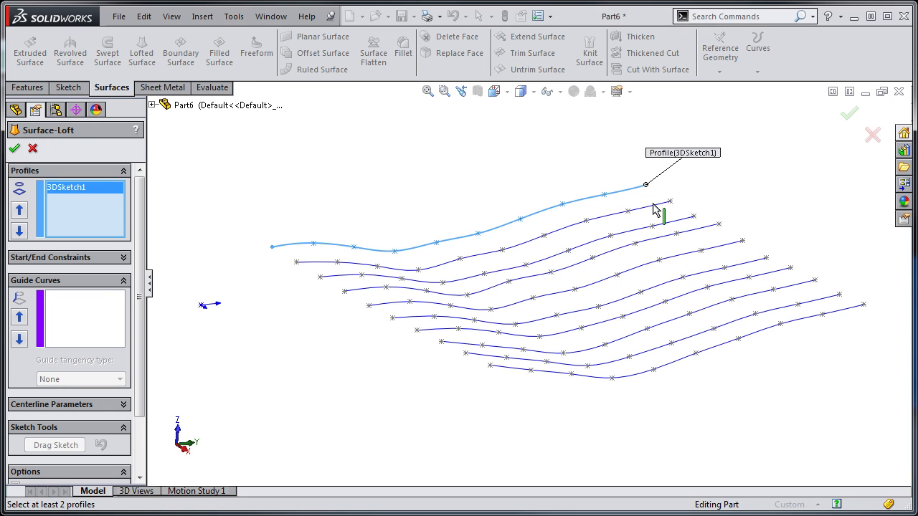
pyautogui.click(667, 208)
pyautogui.click(685, 218)
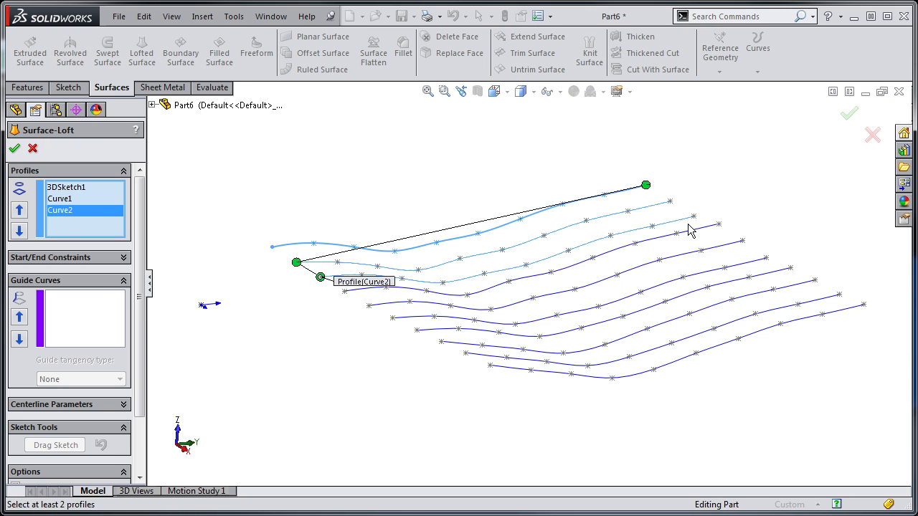
pyautogui.click(704, 231)
pyautogui.click(721, 246)
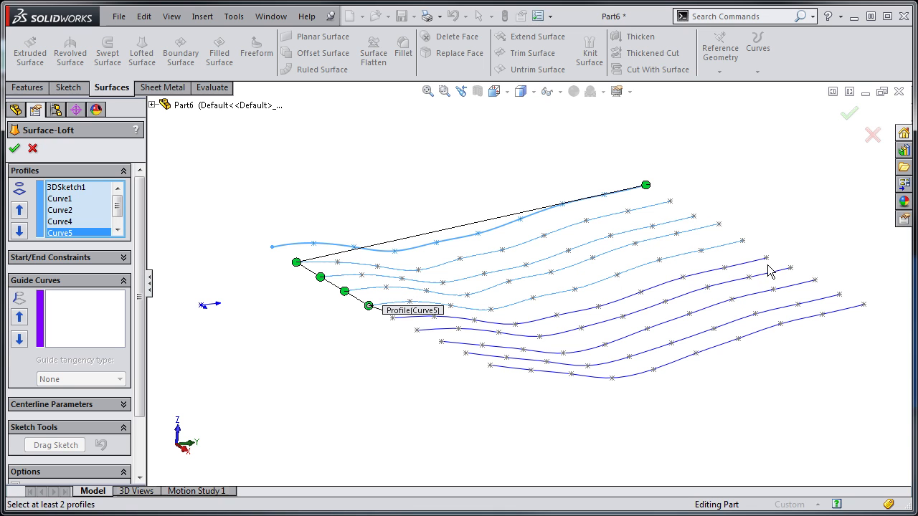
pyautogui.click(756, 264)
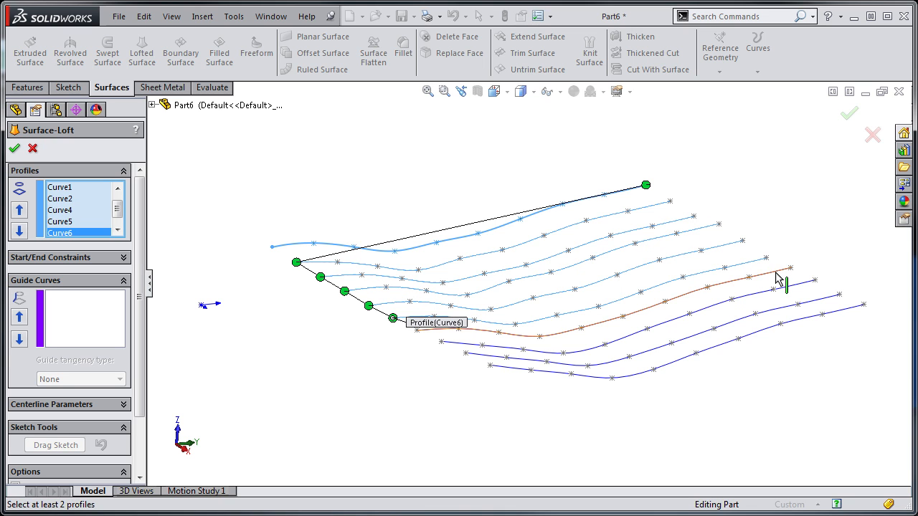
pyautogui.click(782, 278)
pyautogui.click(796, 287)
pyautogui.click(830, 300)
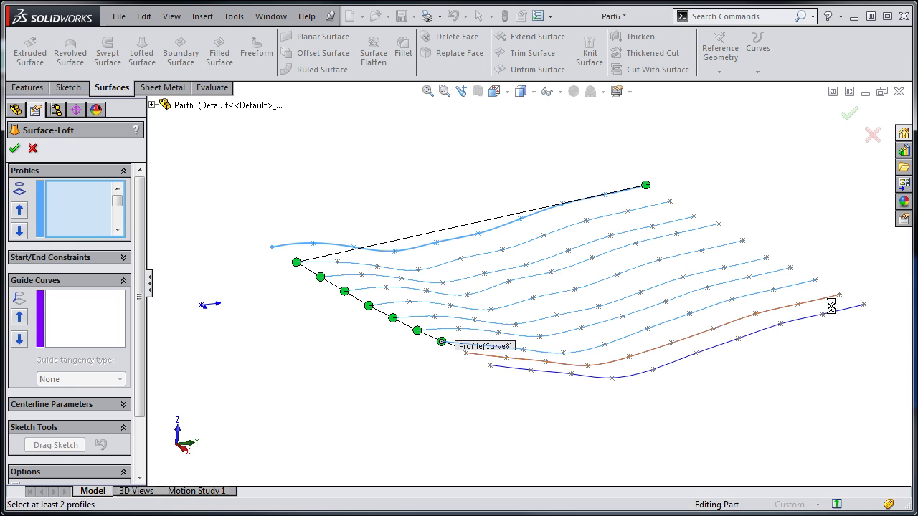
pyautogui.click(842, 319)
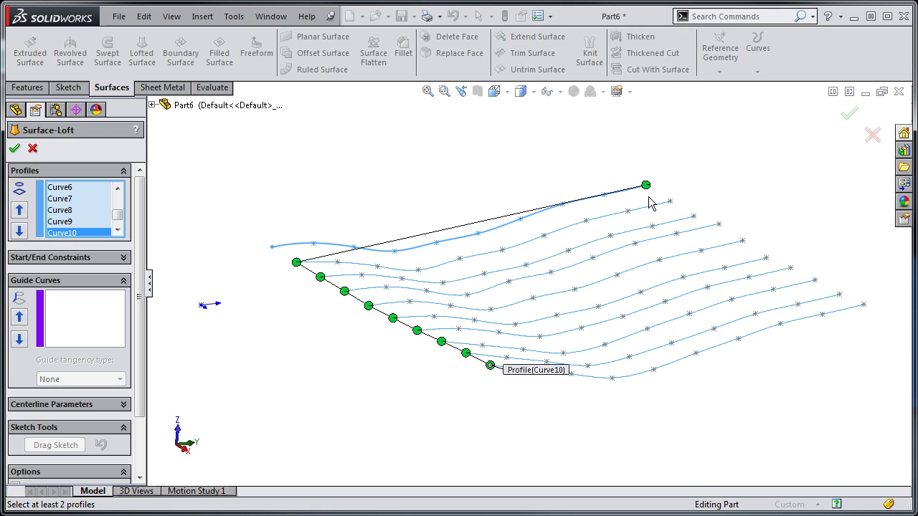
# - Move the first profile's loft connector to the end matching the other curves' connectors and complete the lofted surface
pyautogui.moveTo(645, 187); pyautogui.dragTo(567, 213)
pyautogui.moveTo(294, 255); pyautogui.dragTo(296, 260)
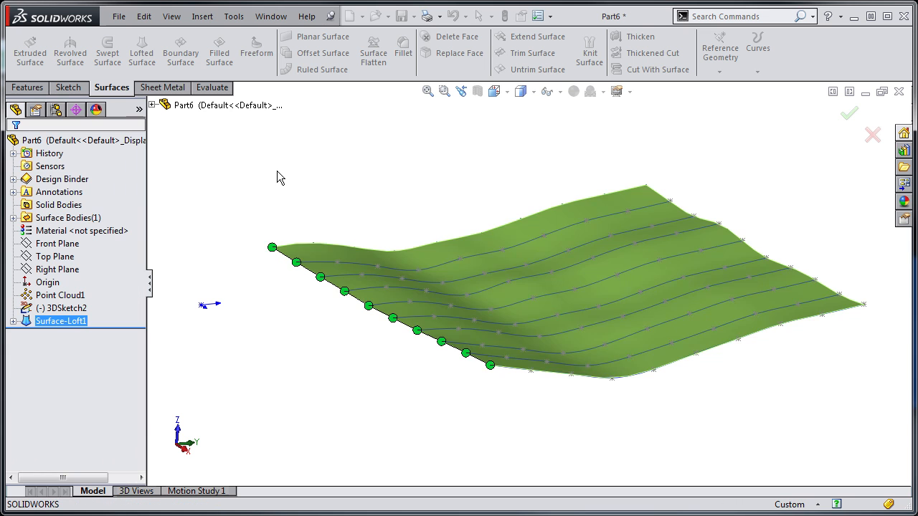
pyautogui.moveTo(276, 171); pyautogui.dragTo(308, 273, button='middle')
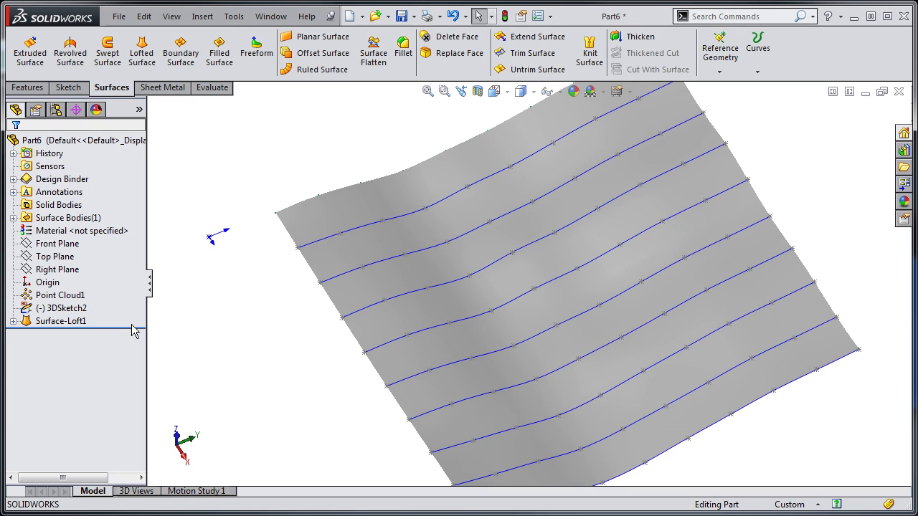
# - Hide all the profile curves from Curve1 to Curve10 nested under the lofted surface
pyautogui.click(13, 322)
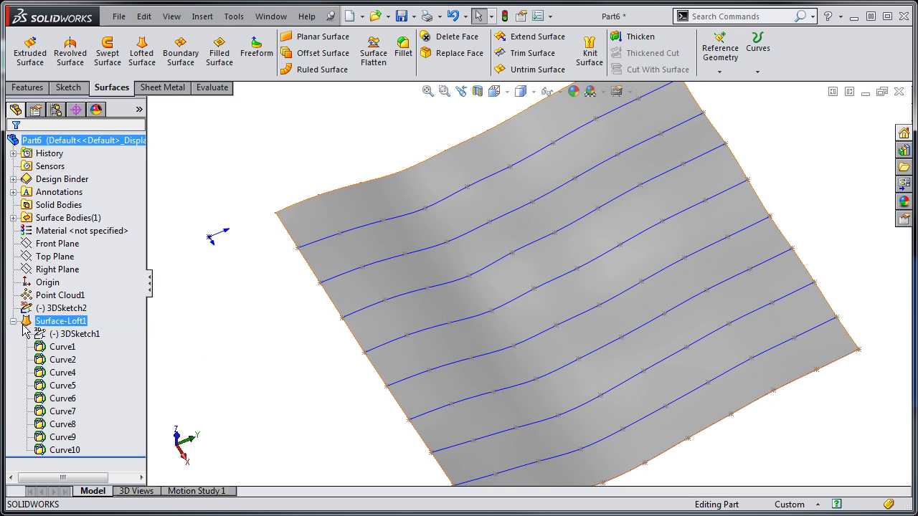
pyautogui.click(61, 347)
pyautogui.keyDown('shift'); pyautogui.click(64, 450); pyautogui.keyUp('shift')
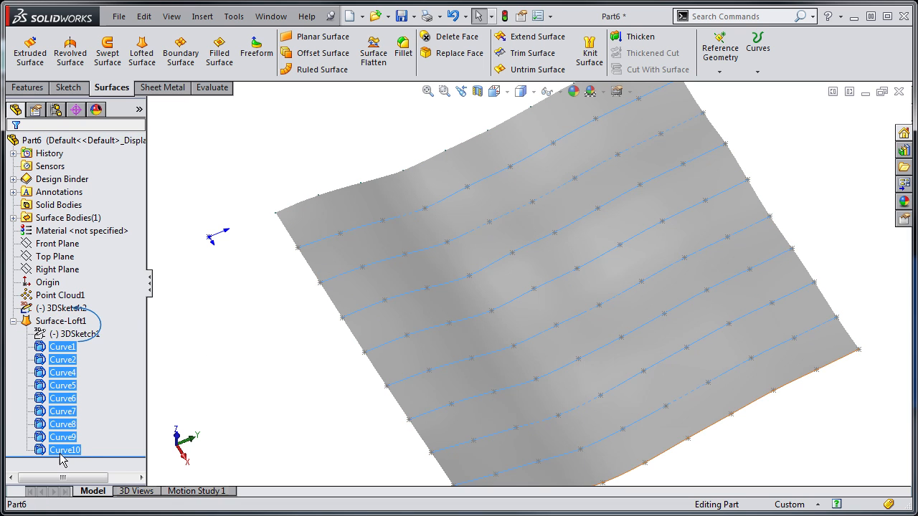
pyautogui.rightClick(61, 455)
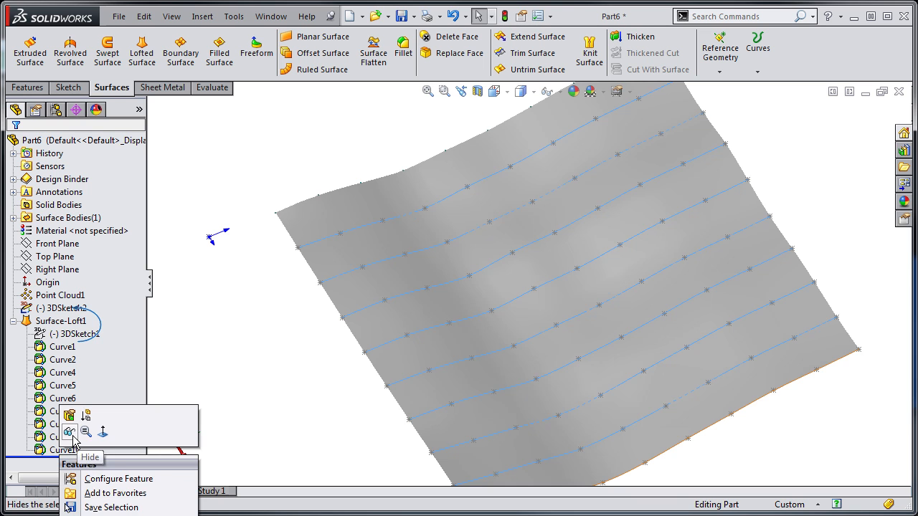
pyautogui.click(71, 434)
# - Hide the 3D sketch containing the reference points, 3DSketch2
pyautogui.click(44, 320)
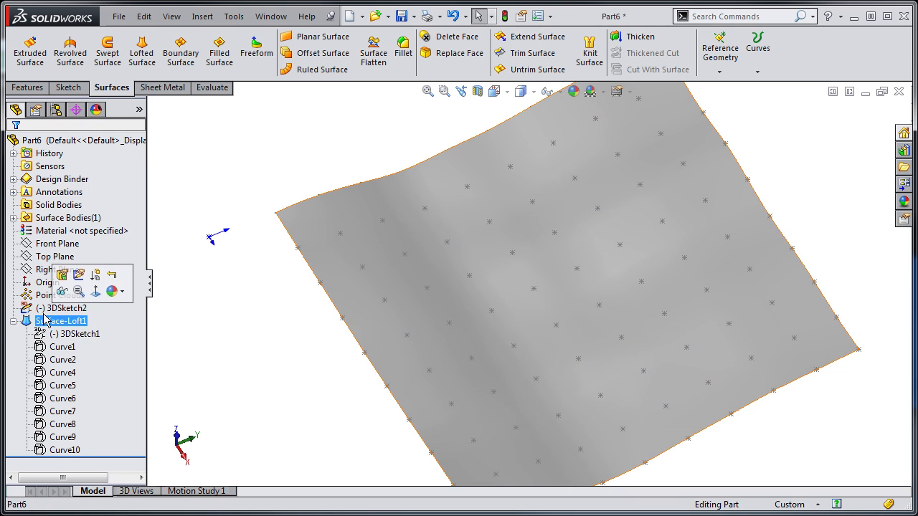
pyautogui.click(66, 308)
pyautogui.click(62, 291)
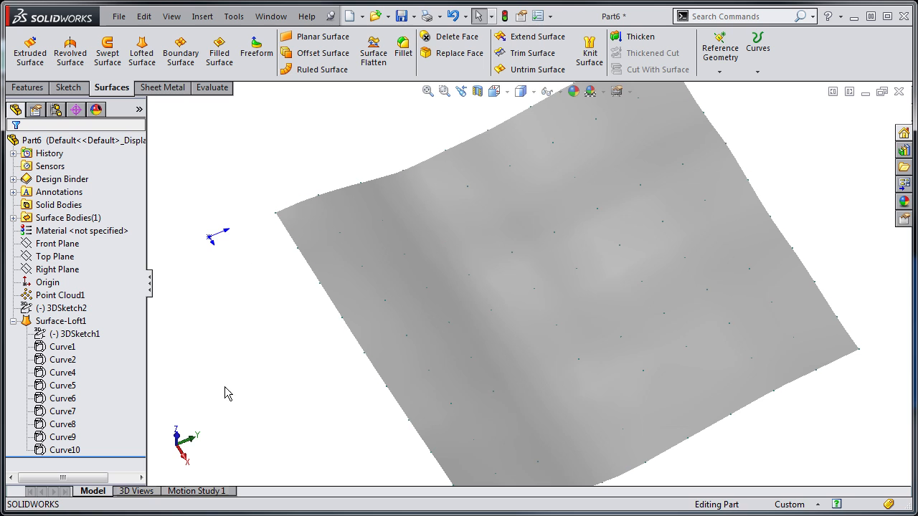
pyautogui.moveTo(224, 393); pyautogui.dragTo(348, 311, button='middle')
pyautogui.click(82, 309)
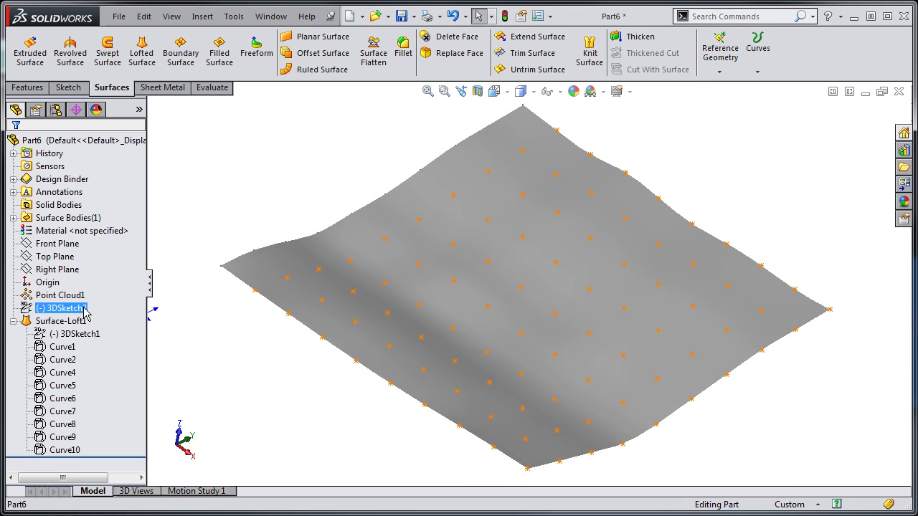
pyautogui.click(72, 295)
pyautogui.click(180, 209)
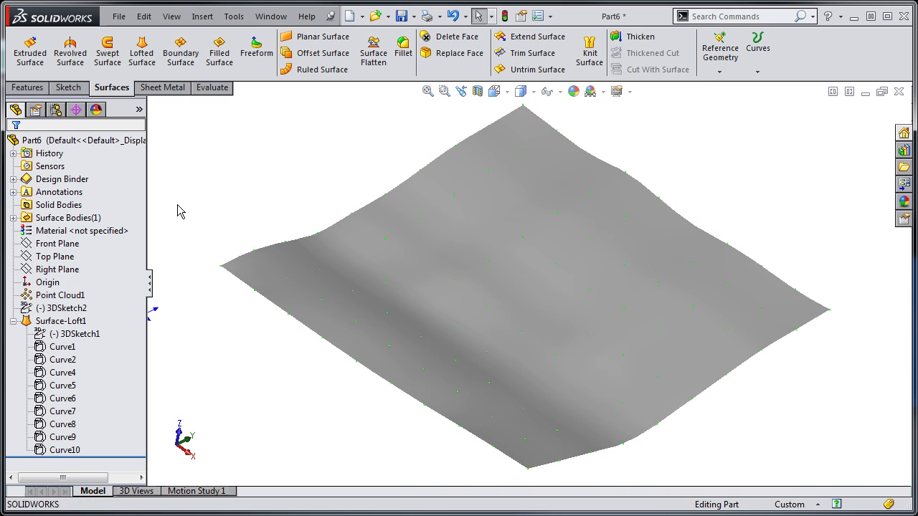
pyautogui.moveTo(247, 264); pyautogui.dragTo(294, 242, button='middle')
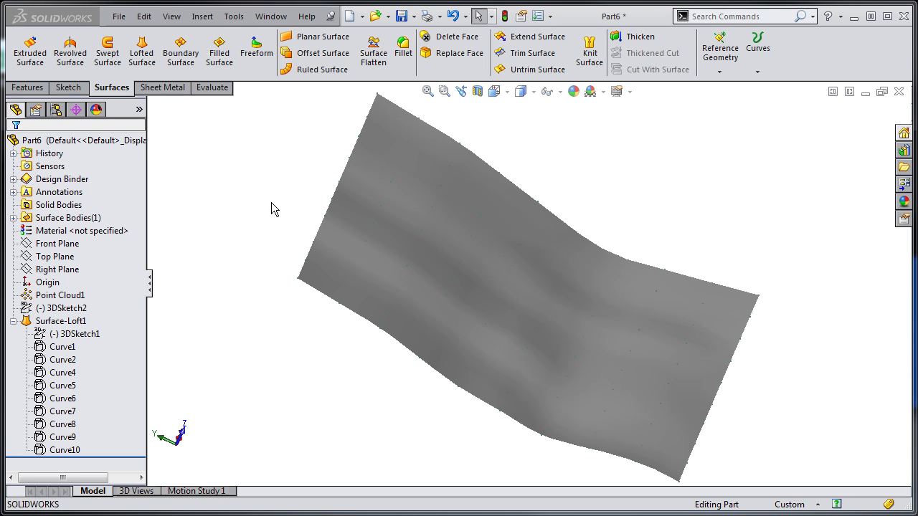
# - Save the part to the Desktop as Curves
pyautogui.click(403, 17)
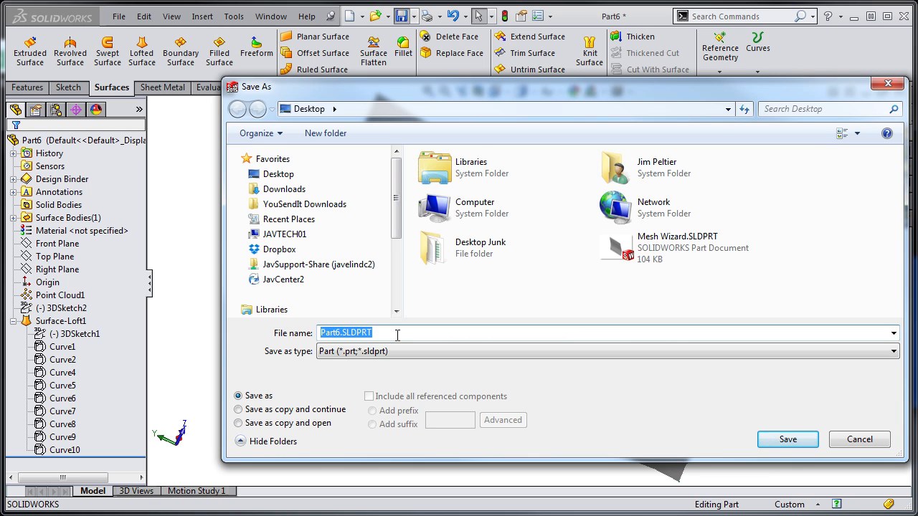
pyautogui.write('Curves')
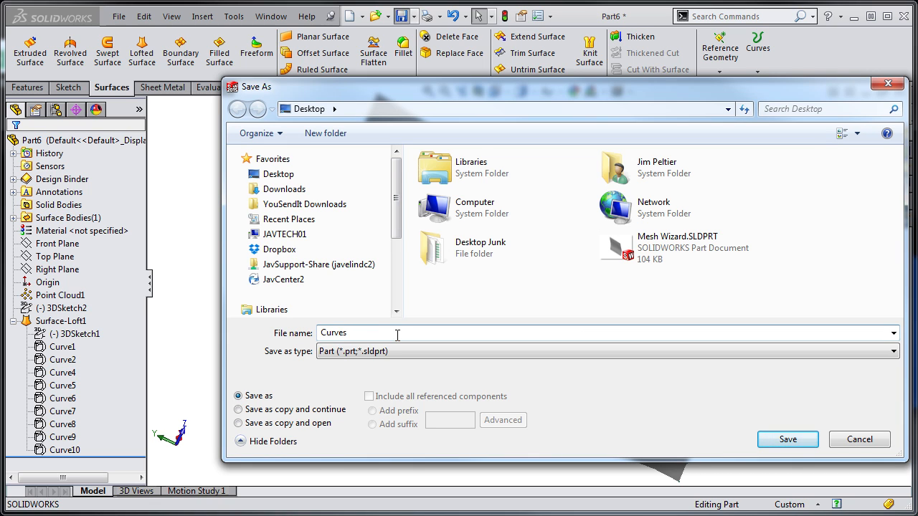
pyautogui.press('Return')
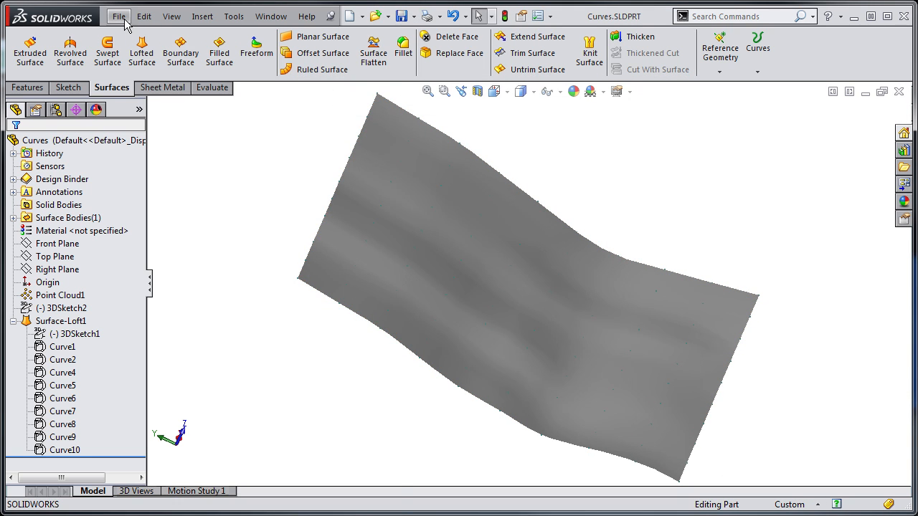
# - Make a new assembly from the part with the Assembly template and place the Curves part at the assembly origin
pyautogui.click(119, 16)
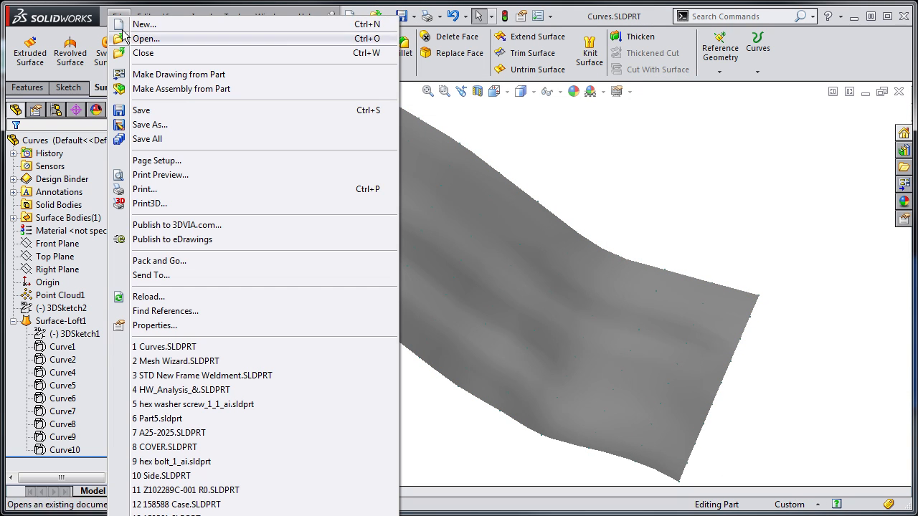
pyautogui.click(240, 90)
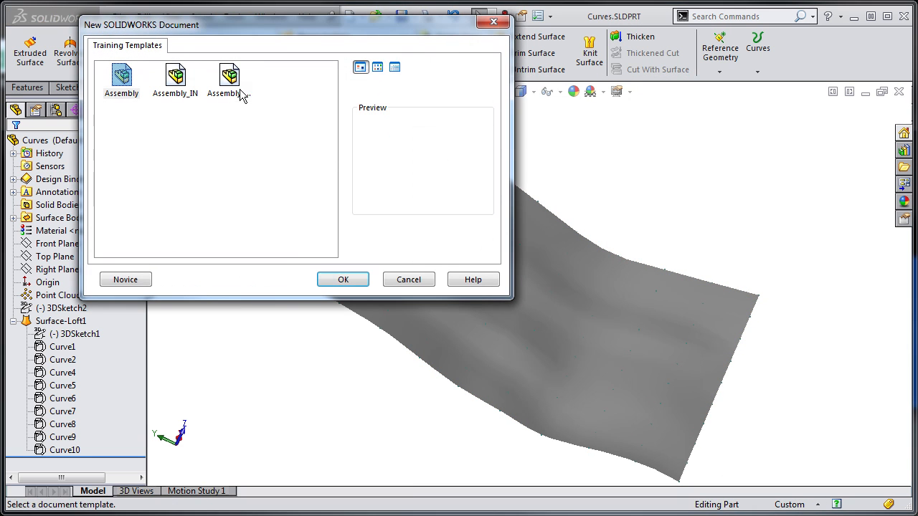
pyautogui.click(342, 278)
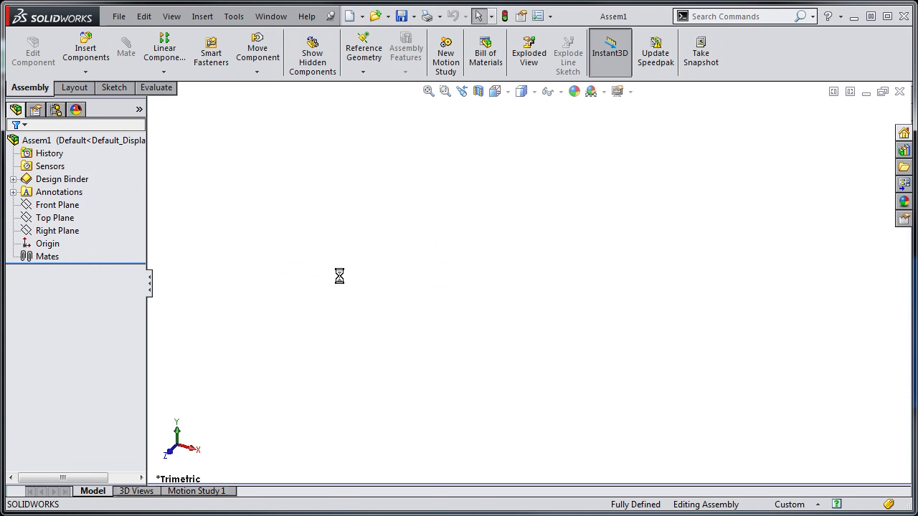
pyautogui.click(47, 343)
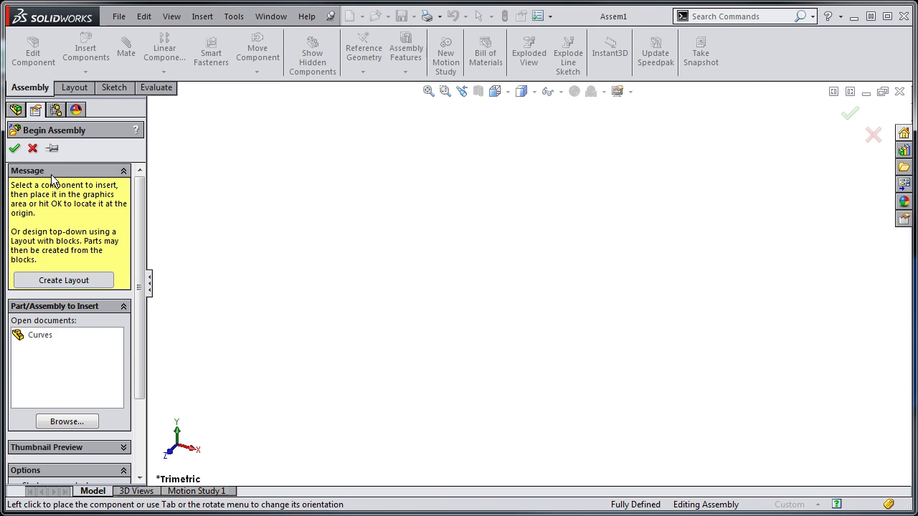
pyautogui.click(29, 342)
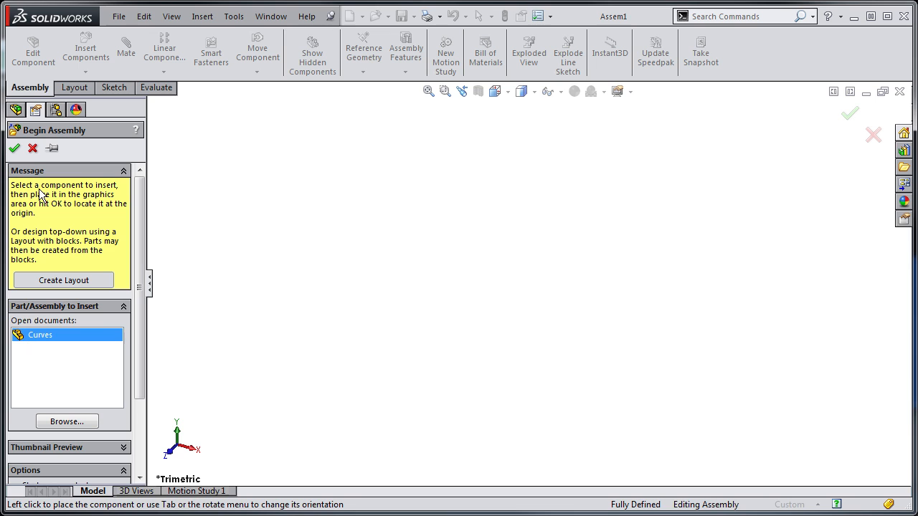
pyautogui.click(14, 148)
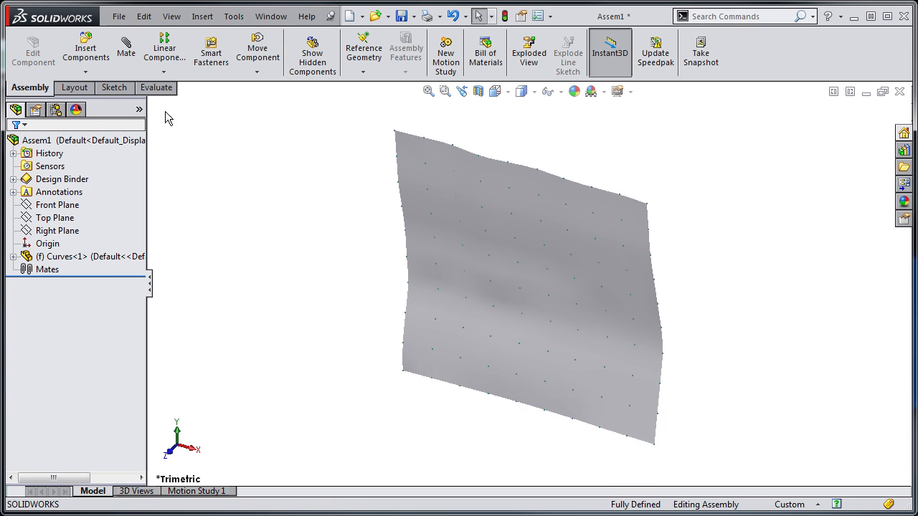
# - Apply a green colour to the Curves component at part document level
pyautogui.rightClick(94, 256)
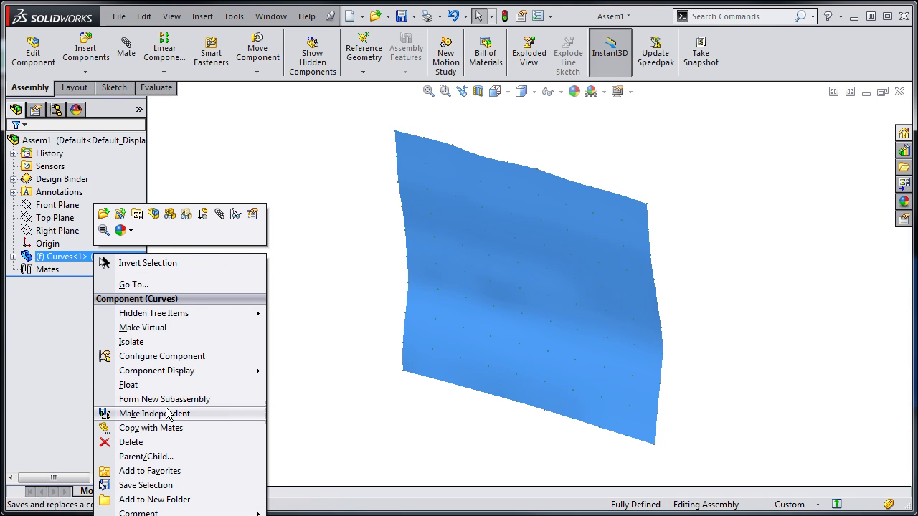
pyautogui.click(129, 231)
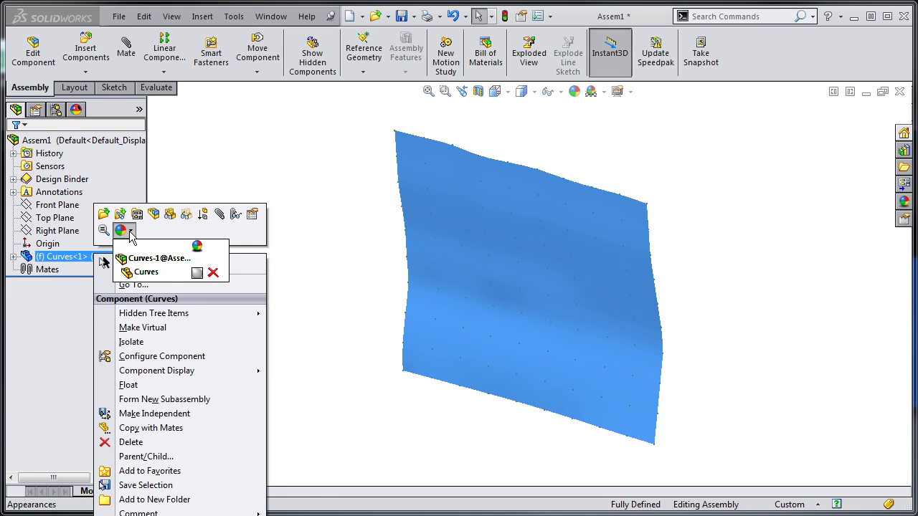
pyautogui.click(198, 269)
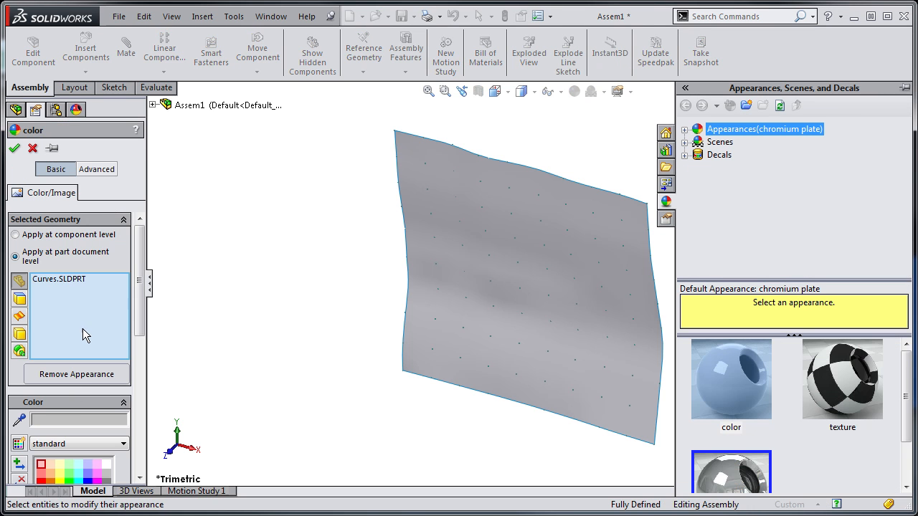
pyautogui.click(69, 473)
pyautogui.click(15, 148)
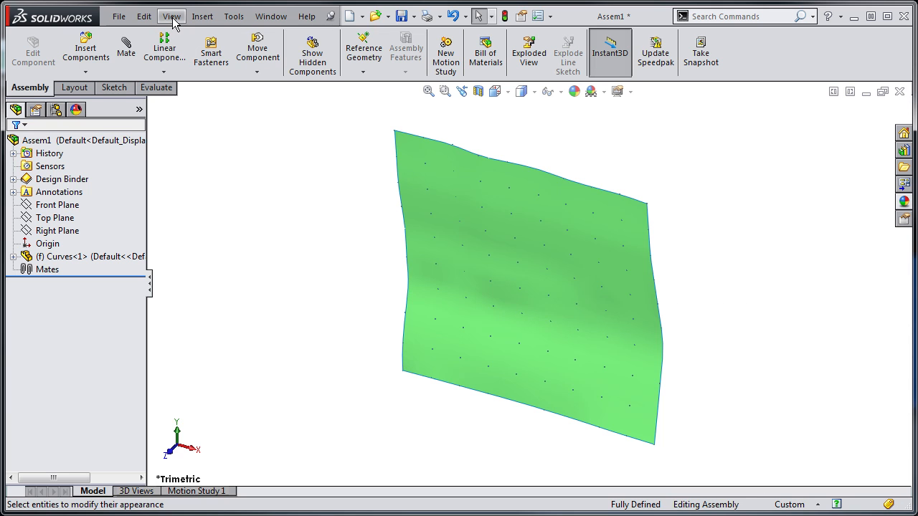
# - Insert the existing part Mesh Wizard.SLDPRT from the Desktop into the assembly and place it at the assembly origin
pyautogui.click(204, 17)
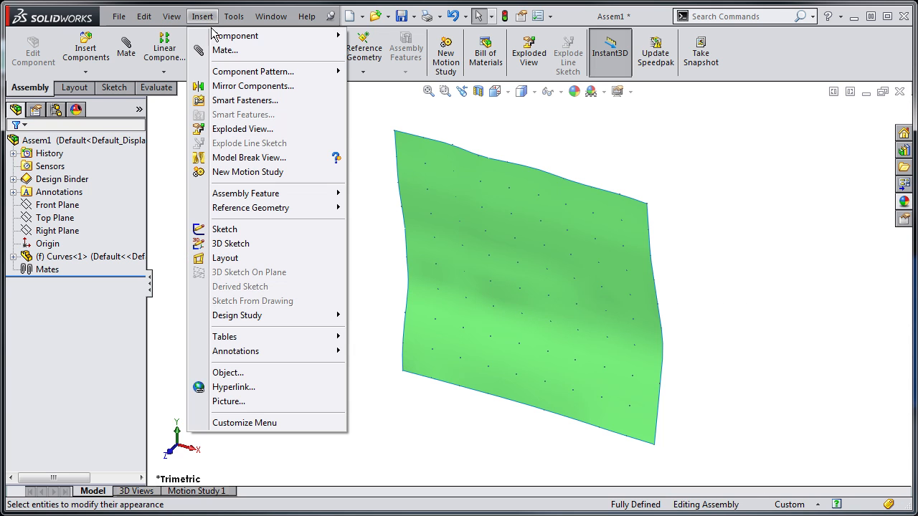
pyautogui.moveTo(237, 35)
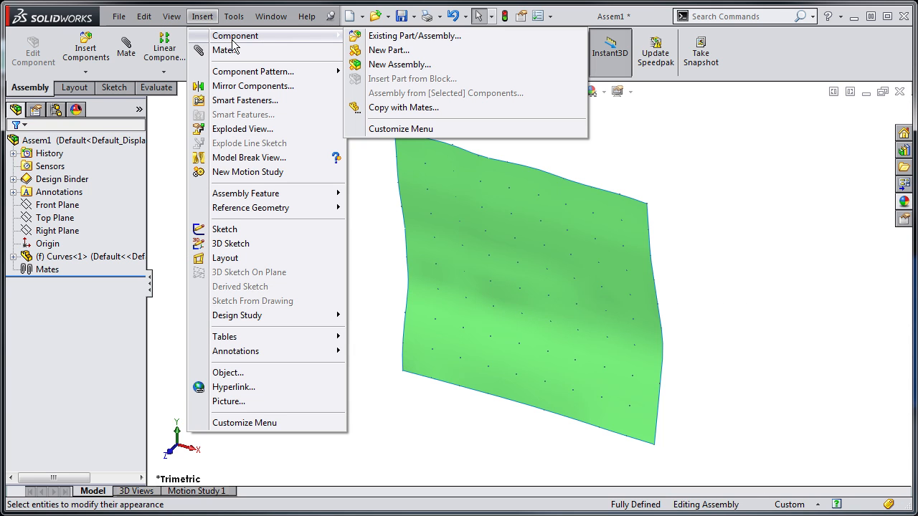
pyautogui.click(428, 40)
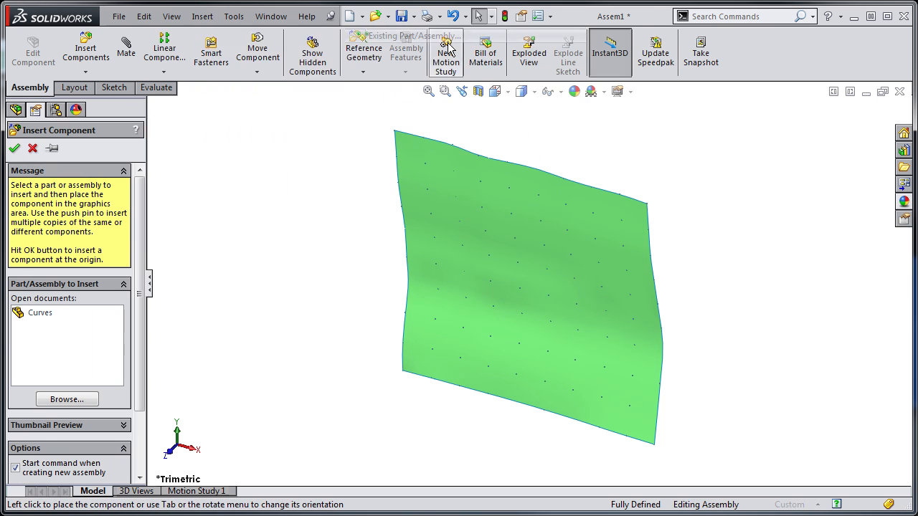
pyautogui.click(71, 404)
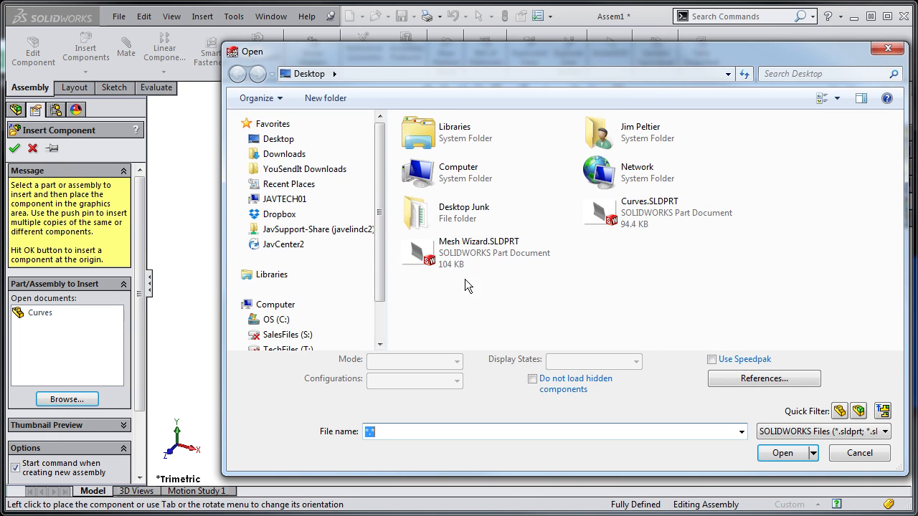
pyautogui.click(542, 267)
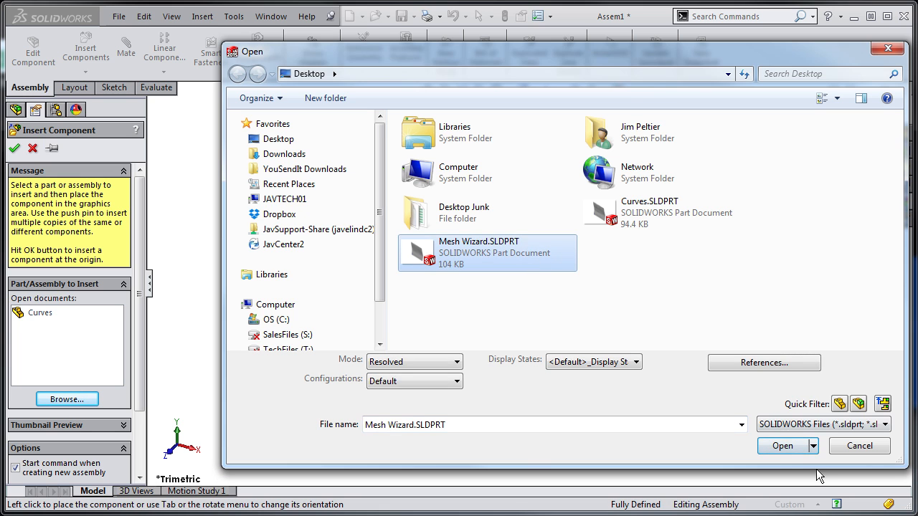
pyautogui.click(783, 446)
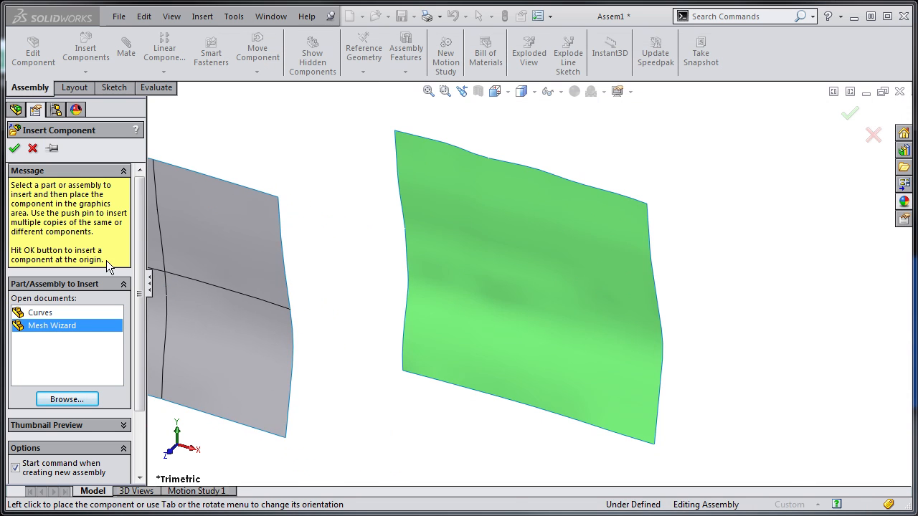
pyautogui.click(16, 147)
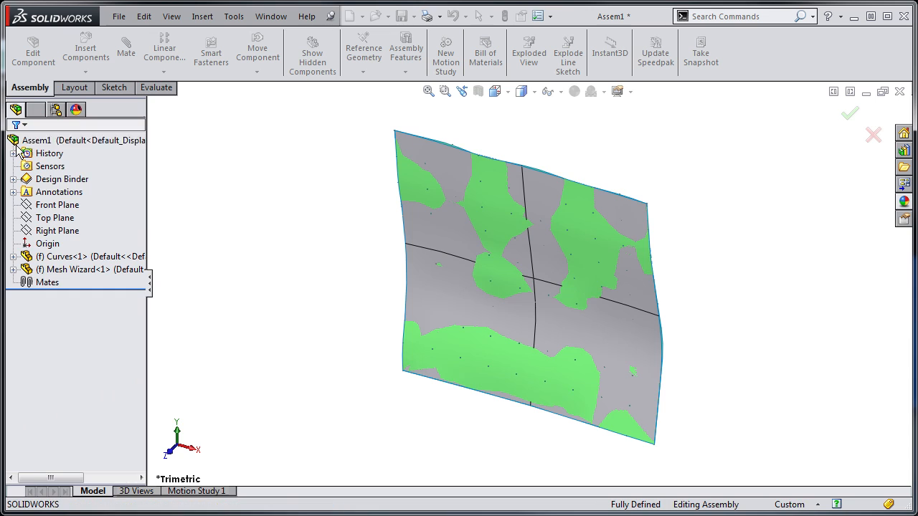
# - Examine how closely the Mesh Wizard surface matches the green Curves surface, up close and along their edges
pyautogui.scroll(-5, 549, 293)
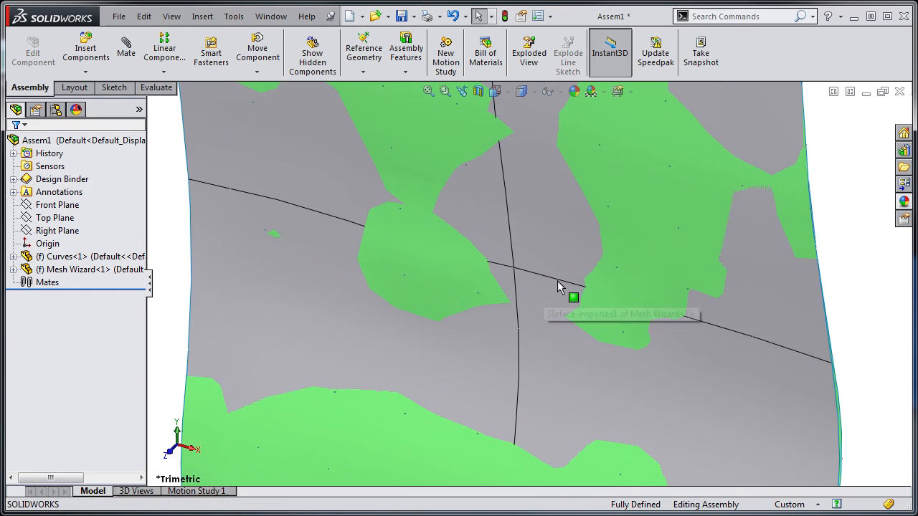
pyautogui.moveTo(563, 286); pyautogui.dragTo(481, 269, button='middle')
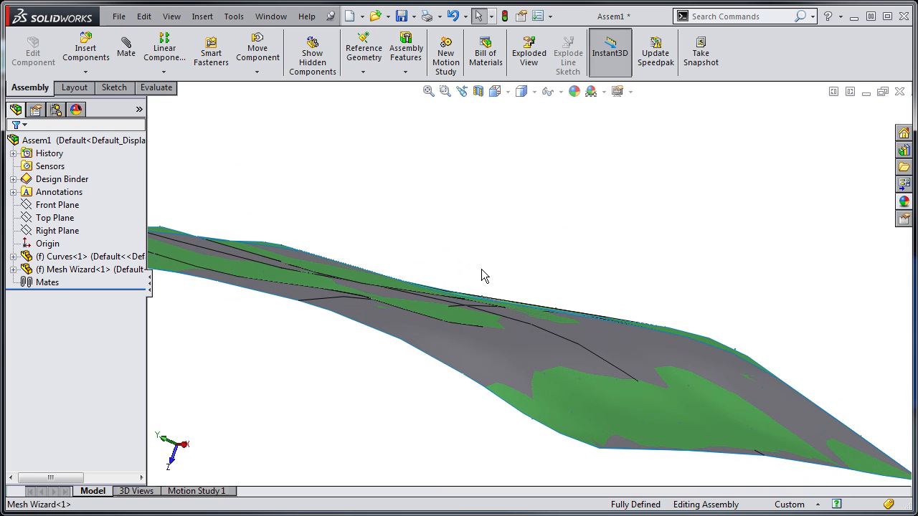
pyautogui.moveTo(561, 325); pyautogui.dragTo(646, 428, button='middle')
pyautogui.scroll(-3, 512, 393)
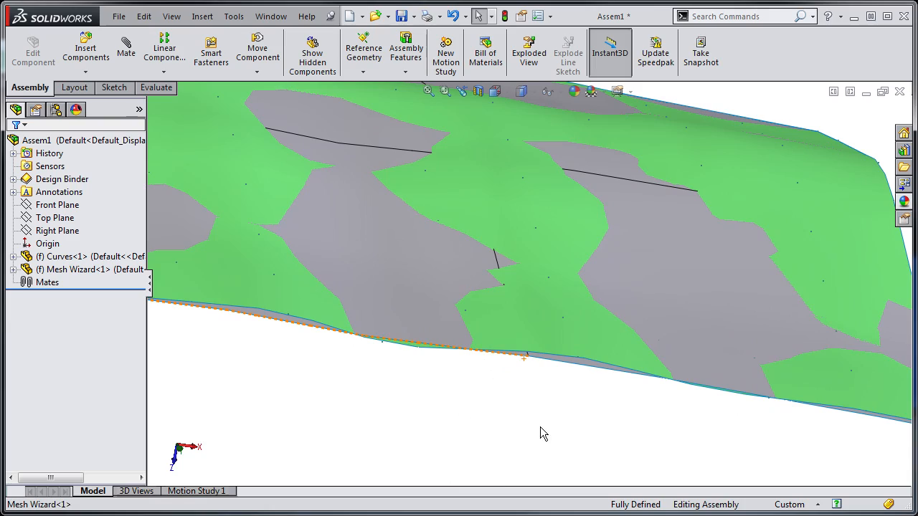